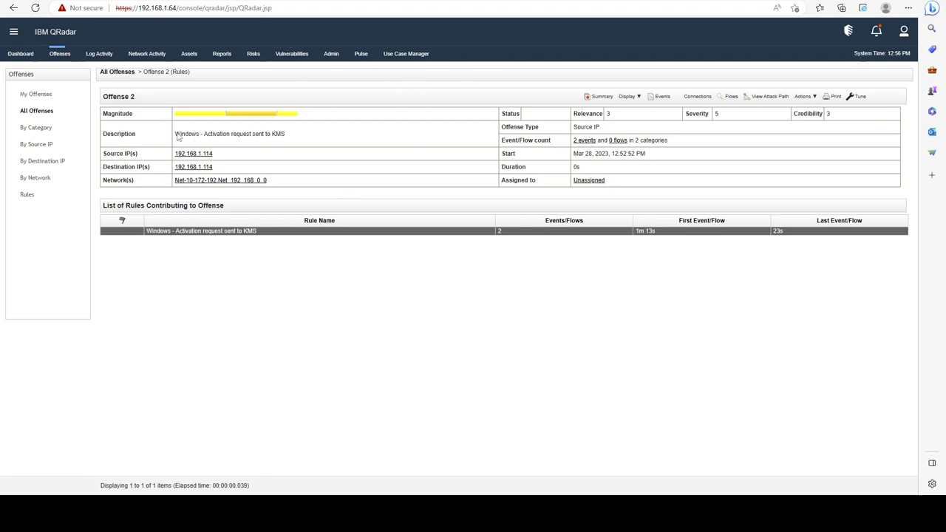
Step: Open the "Windows - Activation request sent to KMS" rule contributing to Offense 2 and advance to its Rule Response page
left_click_drag(177, 135, 291, 132)
left_click(294, 138)
left_click_drag(256, 232, 175, 233)
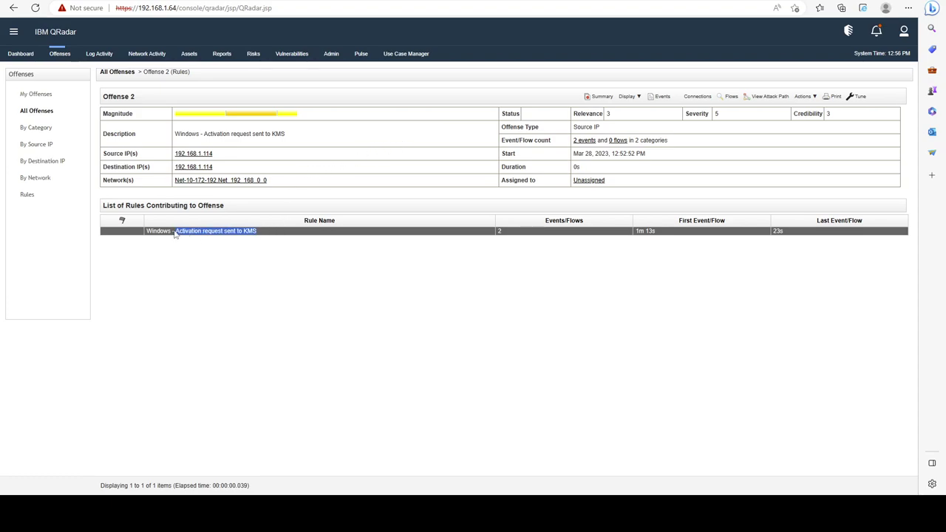
double_click(241, 234)
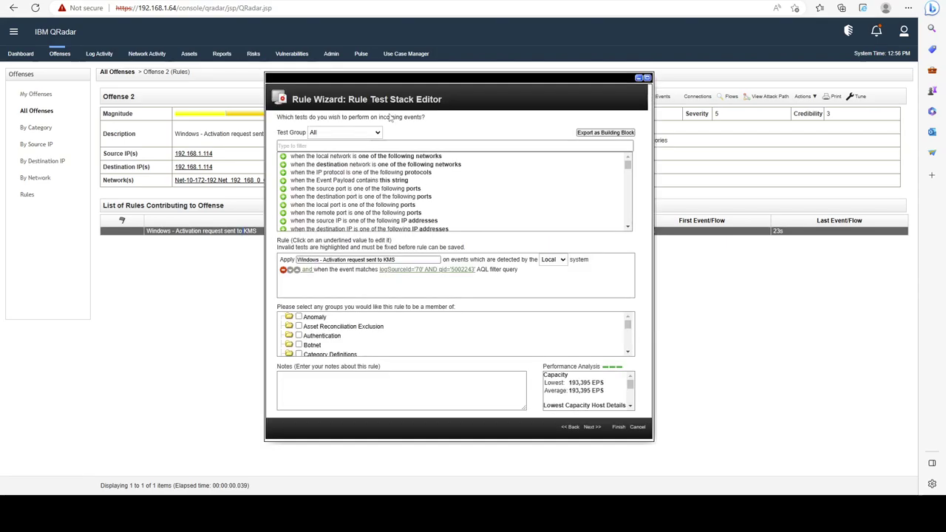
left_click_drag(396, 77, 362, 72)
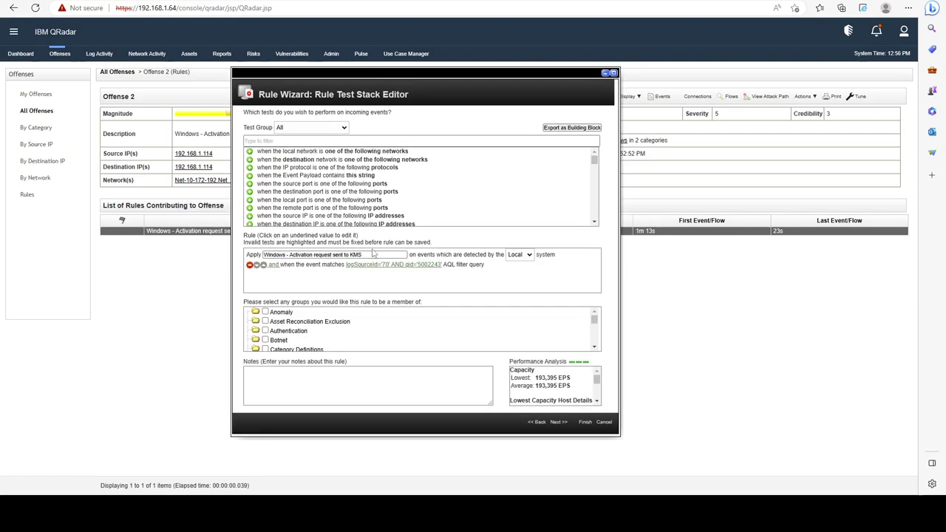
left_click(559, 422)
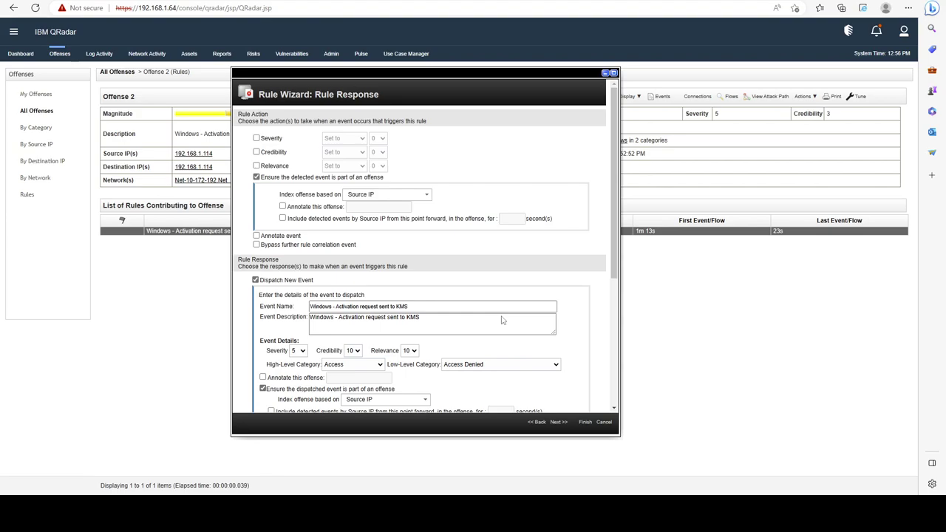
Step: Index the dispatched event's offense on Username and save the rule
scroll(508, 175, "down", 2)
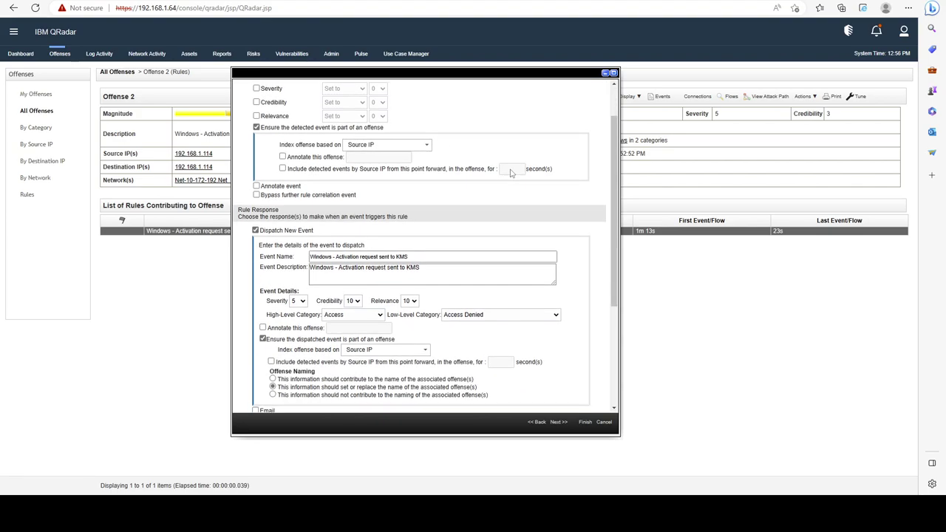
scroll(517, 163, "up", 2)
left_click(356, 348)
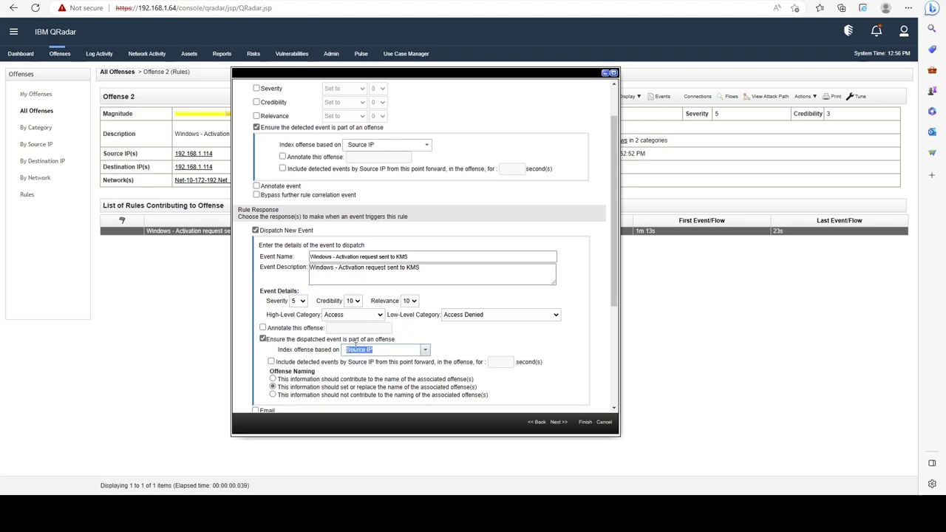
type("username")
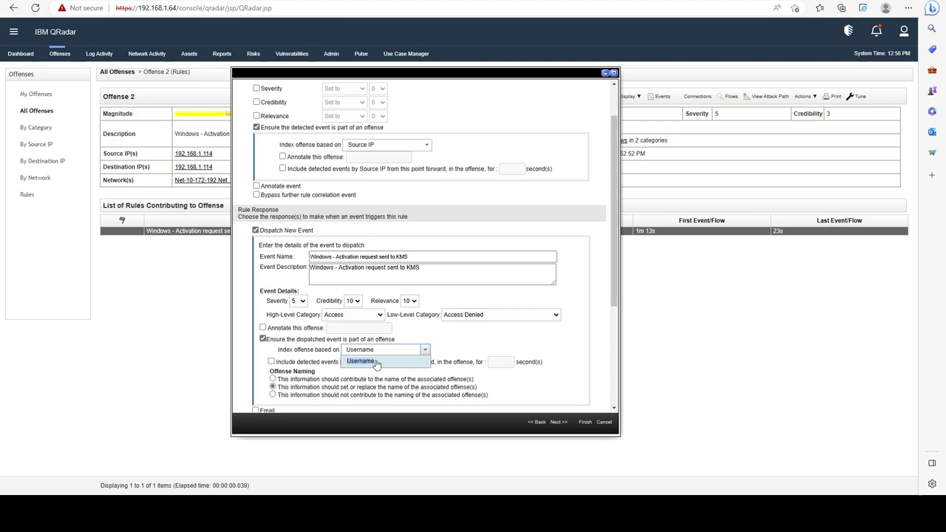
left_click(358, 361)
left_click_drag(381, 145, 344, 144)
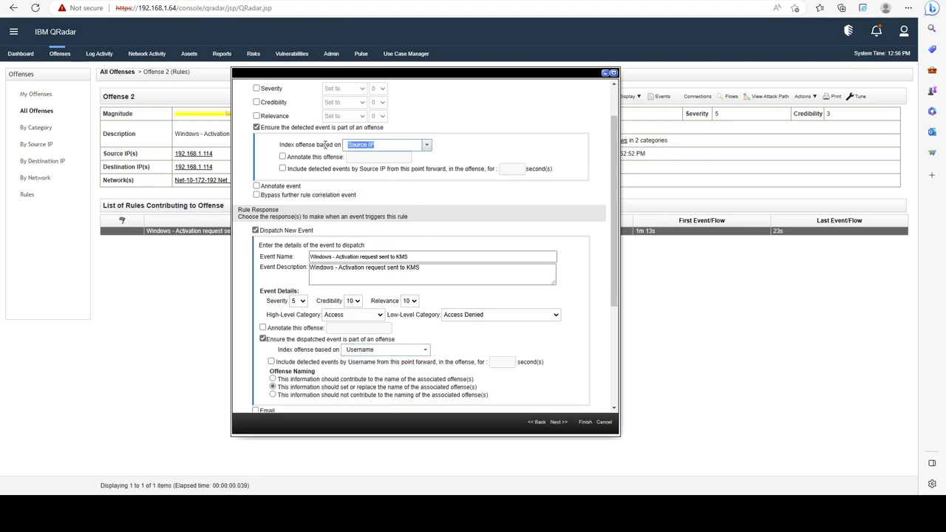
scroll(613, 258, "down", 1)
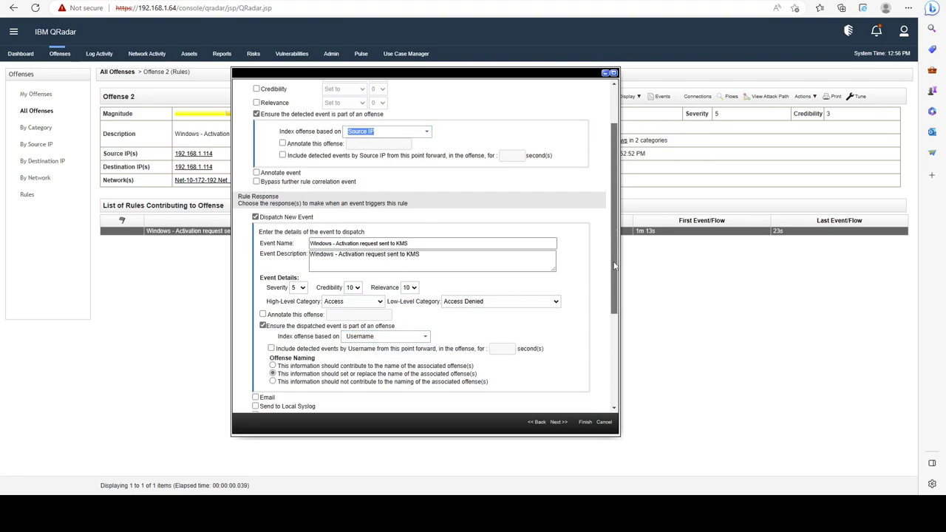
left_click(586, 422)
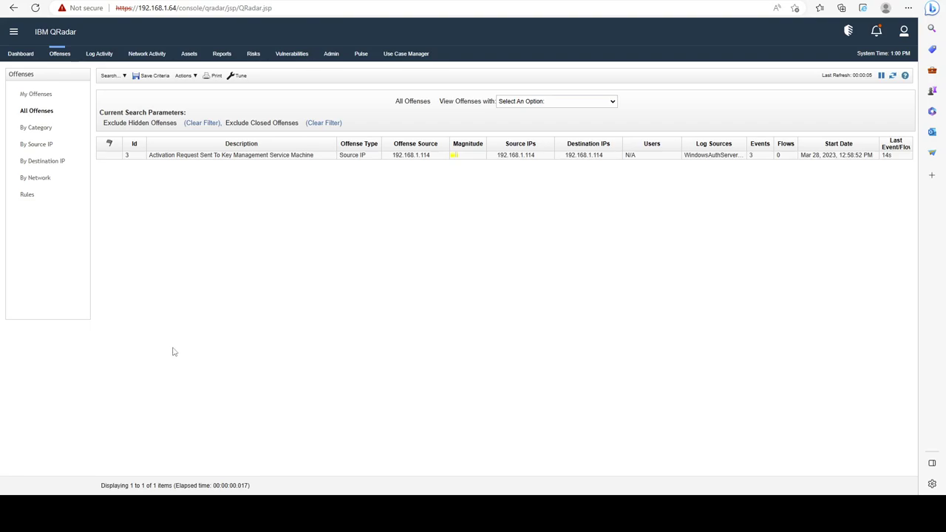
Step: Open Offense 3 from the offense list and examine the log source of its events
double_click(306, 155)
left_click(642, 141)
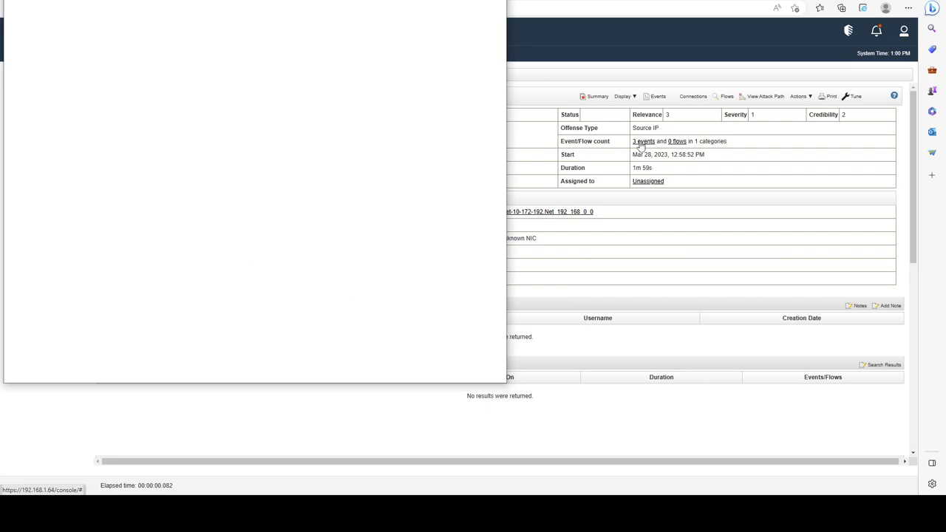
left_click_drag(380, 3, 505, 26)
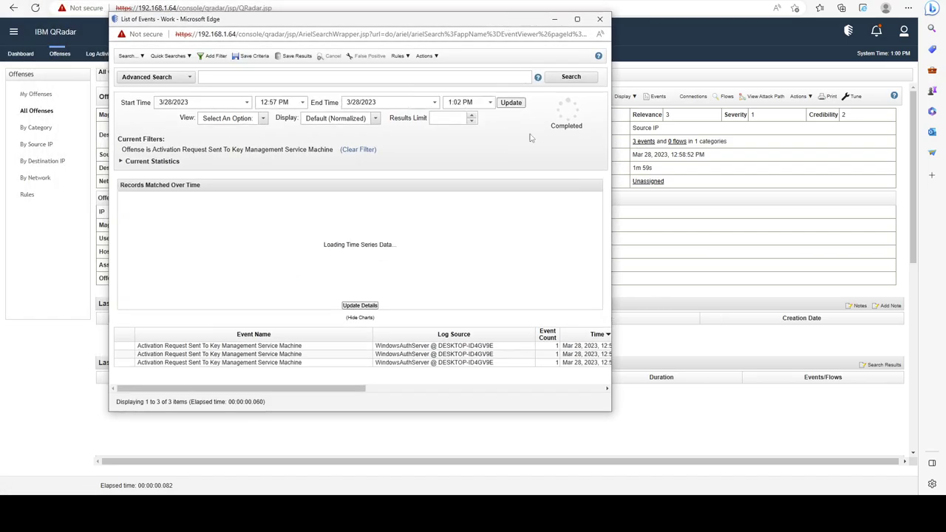
left_click_drag(306, 390, 312, 390)
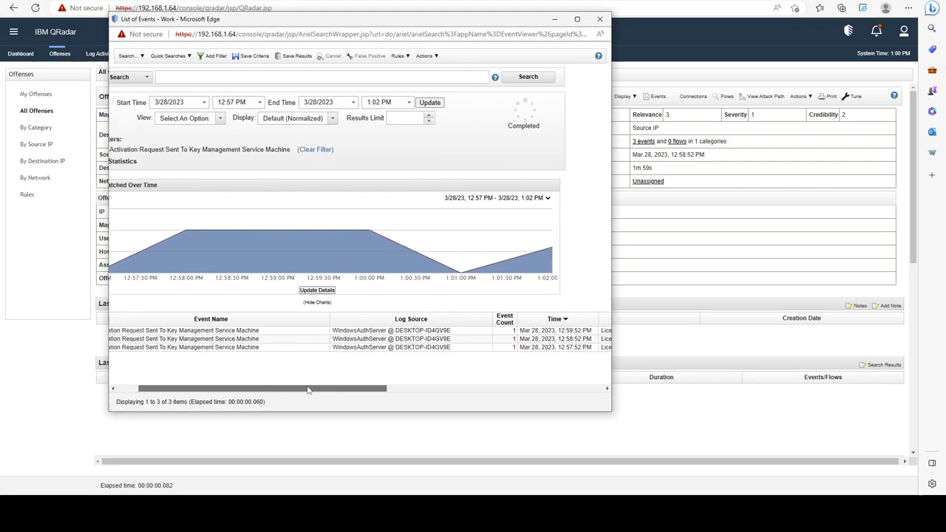
left_click_drag(475, 332, 426, 334)
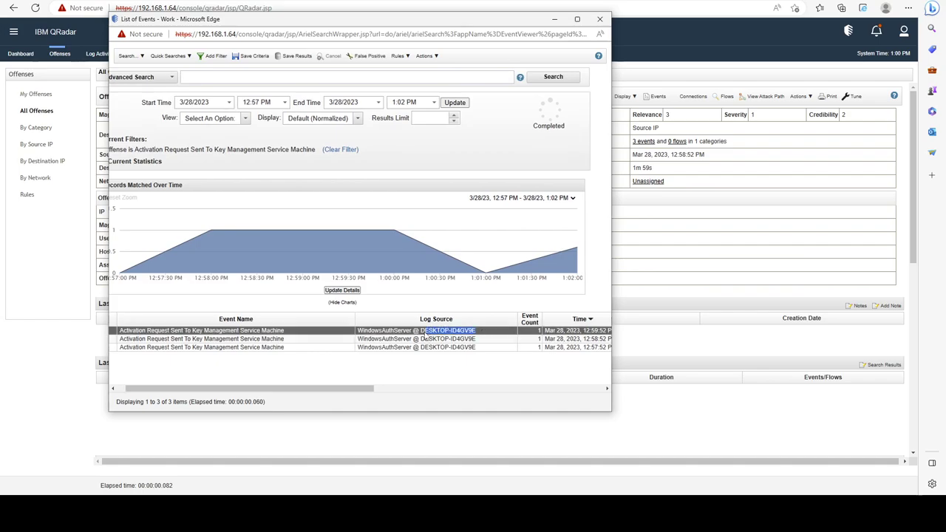
left_click_drag(352, 391, 377, 390)
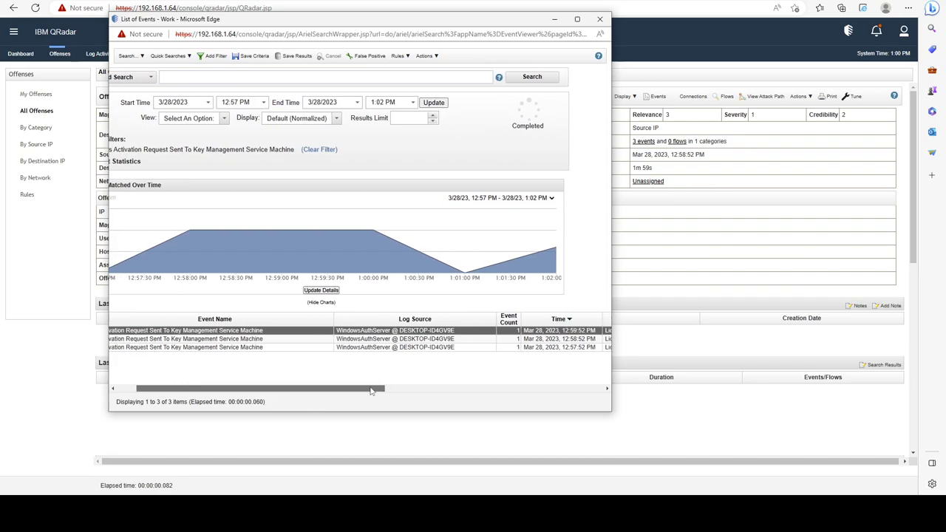
left_click(600, 19)
Step: Return to all offenses, reopen Offense 3 and view its event list again
left_click(45, 113)
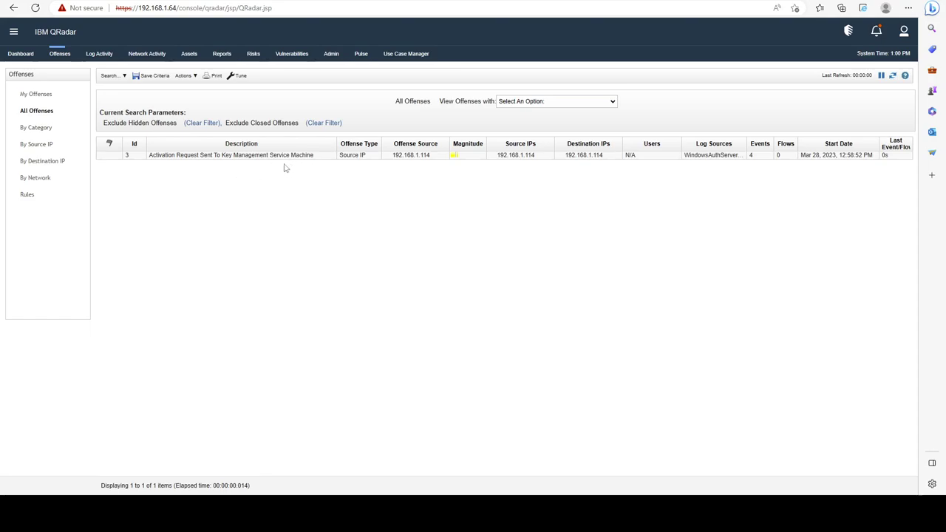
double_click(248, 155)
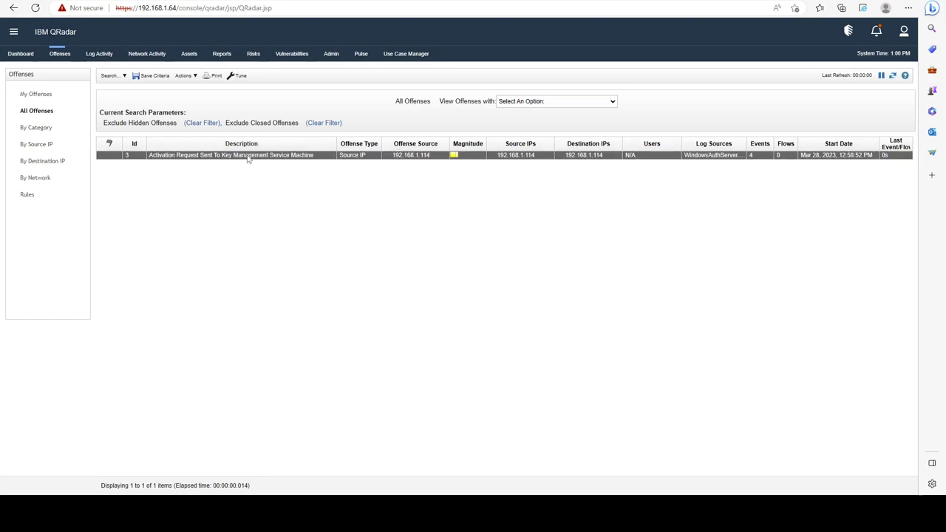
left_click(642, 142)
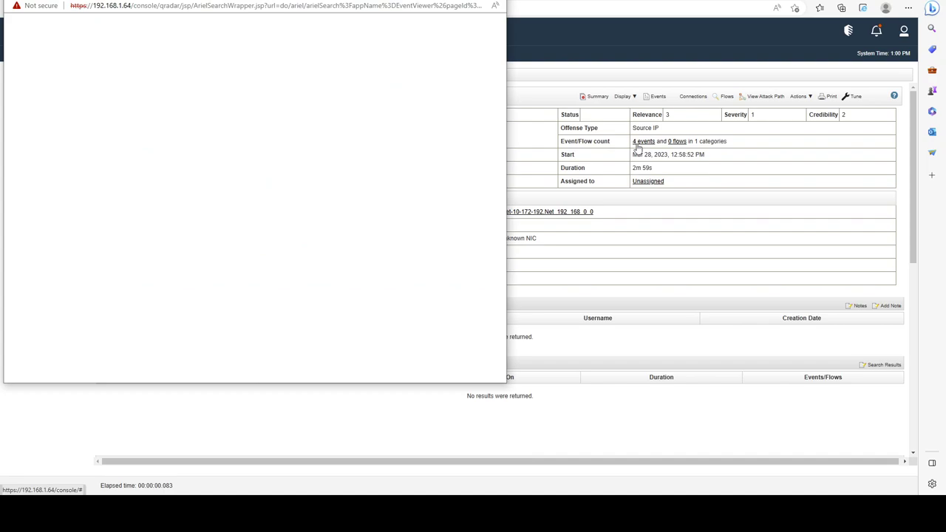
left_click(492, 5)
Step: Check which field the dispatched event's offense is indexed on in Offense 3's contributing rule, leaving the wizard without saving
left_click(623, 96)
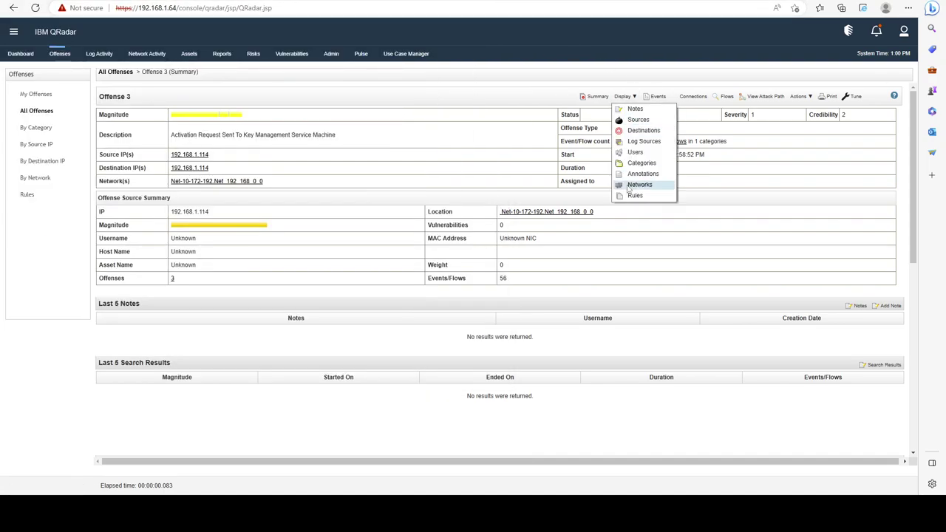
left_click(627, 197)
double_click(310, 233)
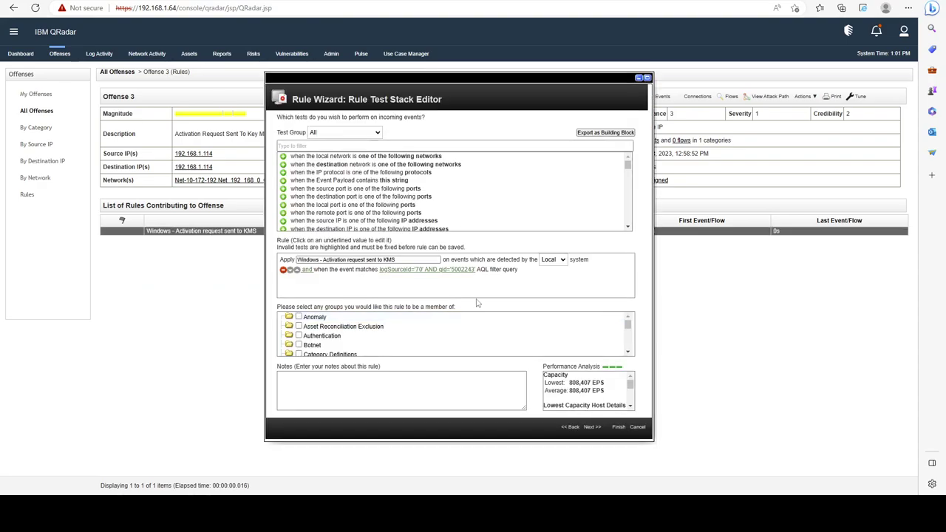
left_click(589, 428)
scroll(432, 343, "down", 3)
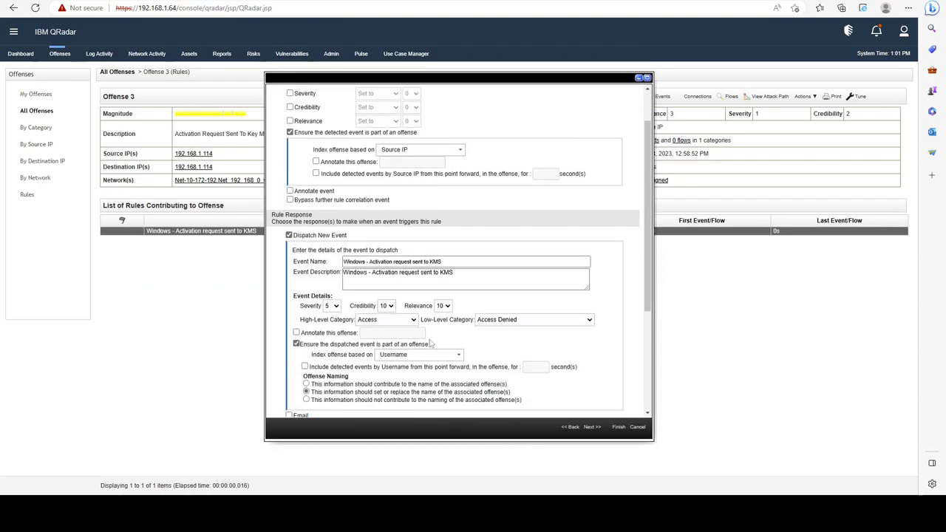
left_click_drag(384, 354, 378, 355)
left_click(637, 427)
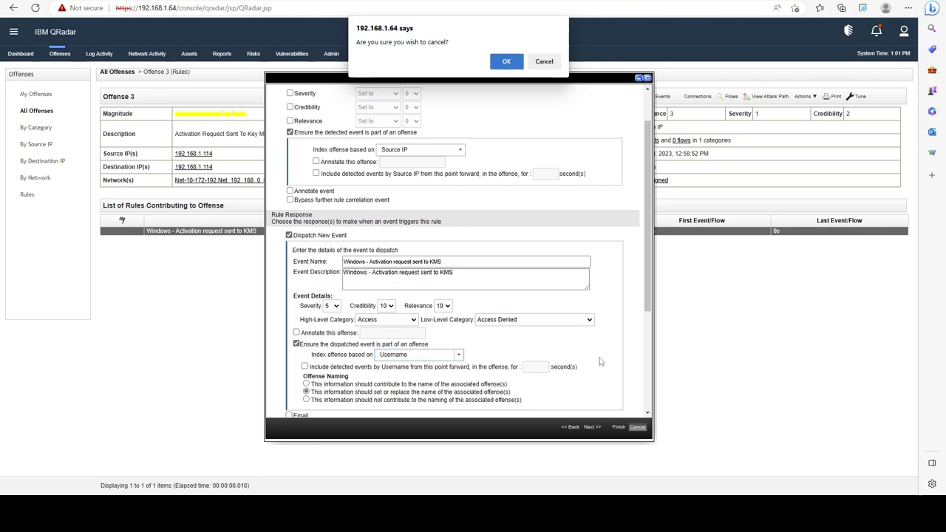
left_click(510, 63)
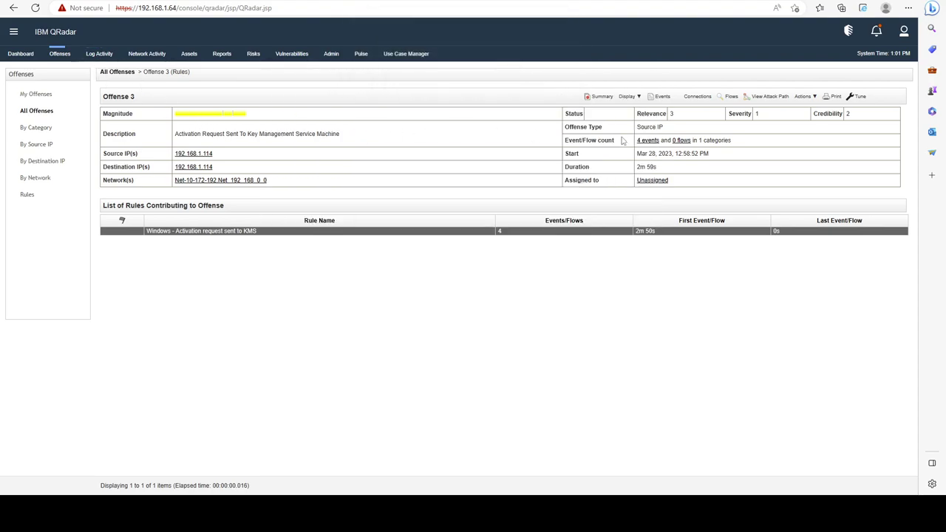
Step: Examine the Username values of the events behind Offense 3, then close the event list
left_click(646, 140)
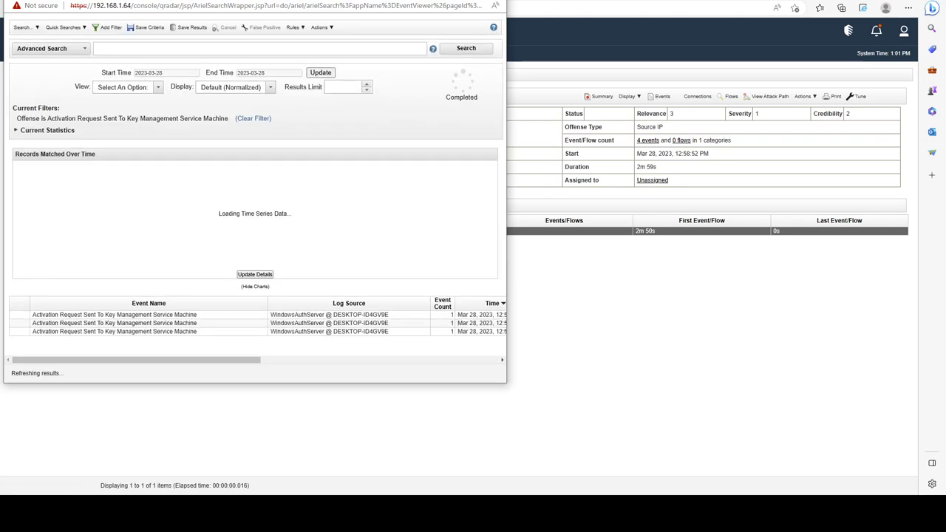
scroll(426, 436, "right", 1)
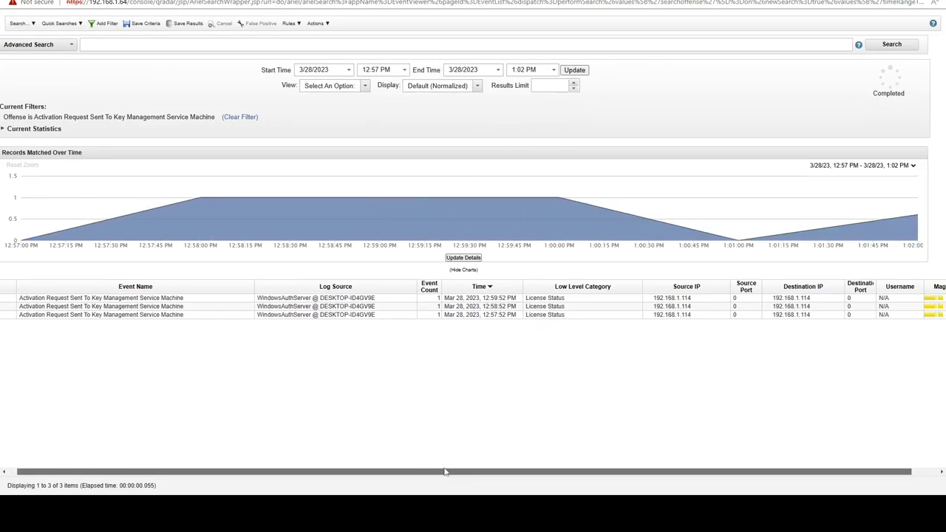
left_click(871, 306)
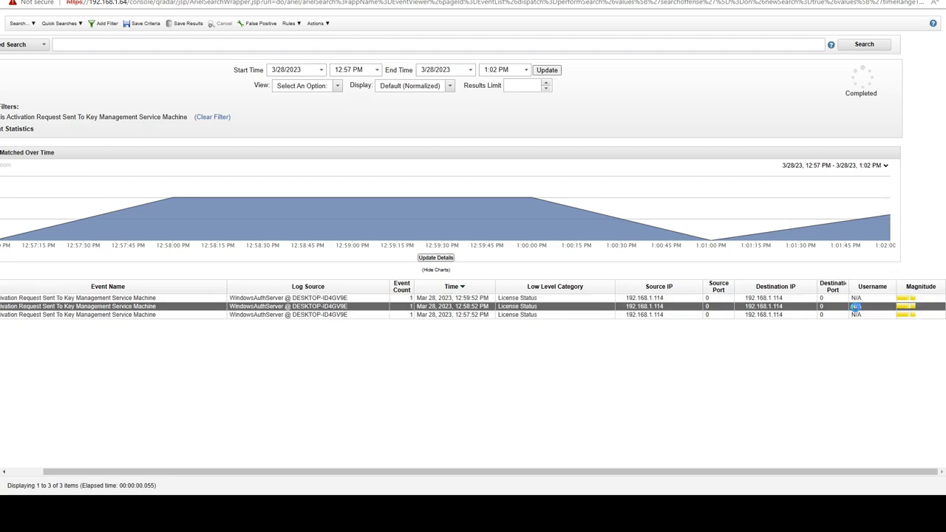
left_click(857, 315)
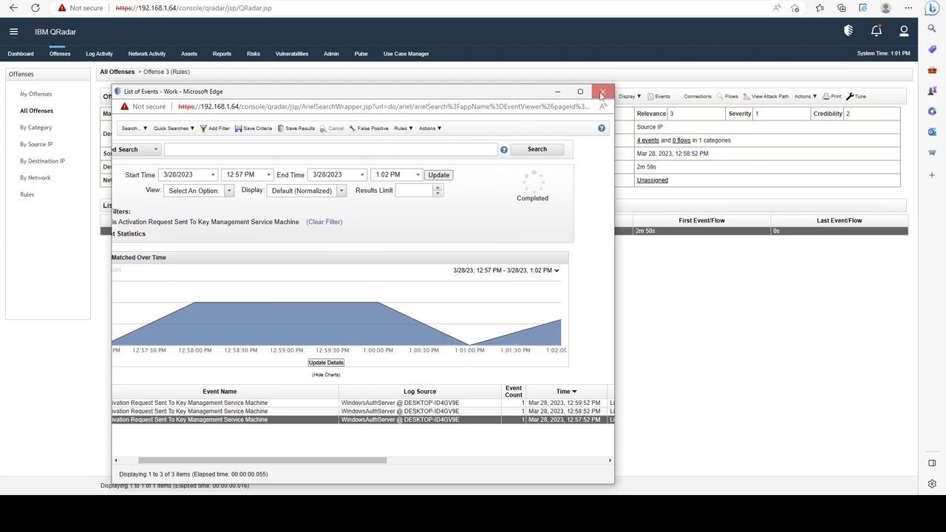
left_click(606, 93)
Step: Open the "Windows - Activation request sent to KMS" rule from Offense 3 at its Rule Response page
double_click(376, 231)
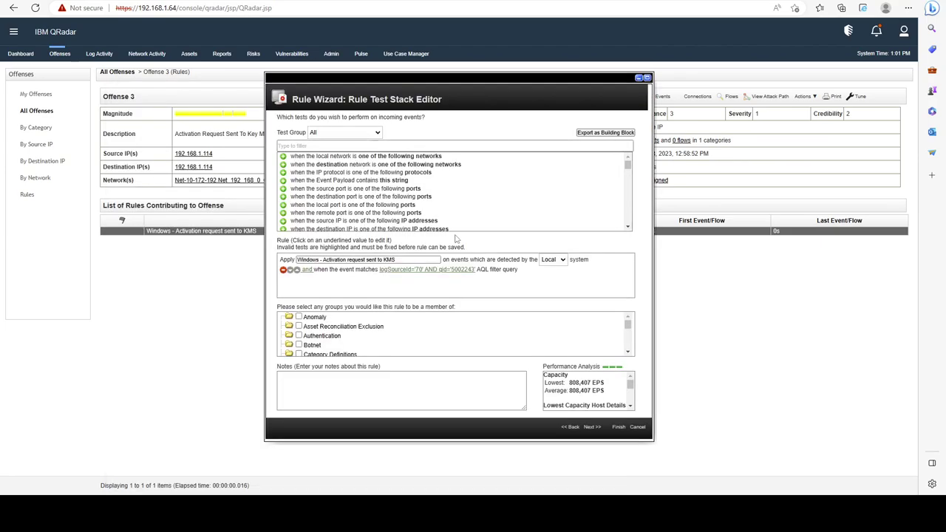
left_click(592, 426)
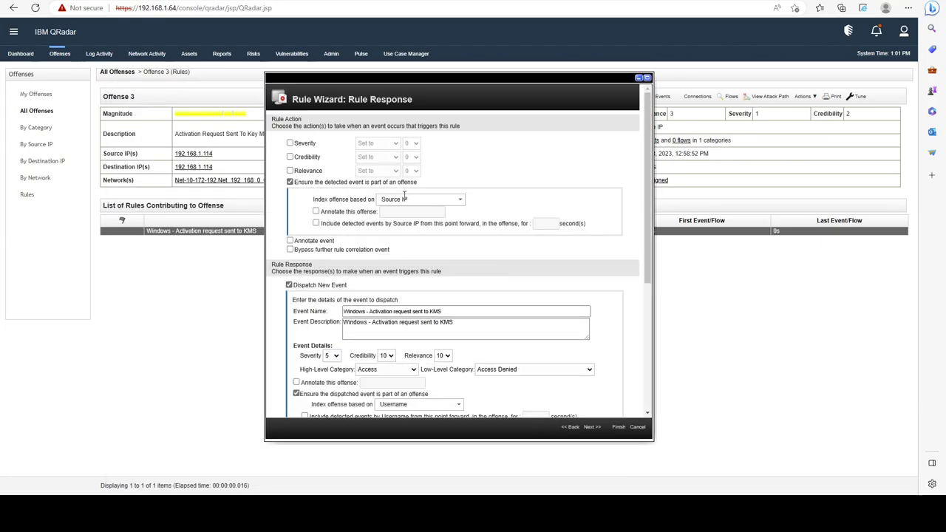
Step: Set the detected event's offense index to Username under Rule Action
left_click(368, 199)
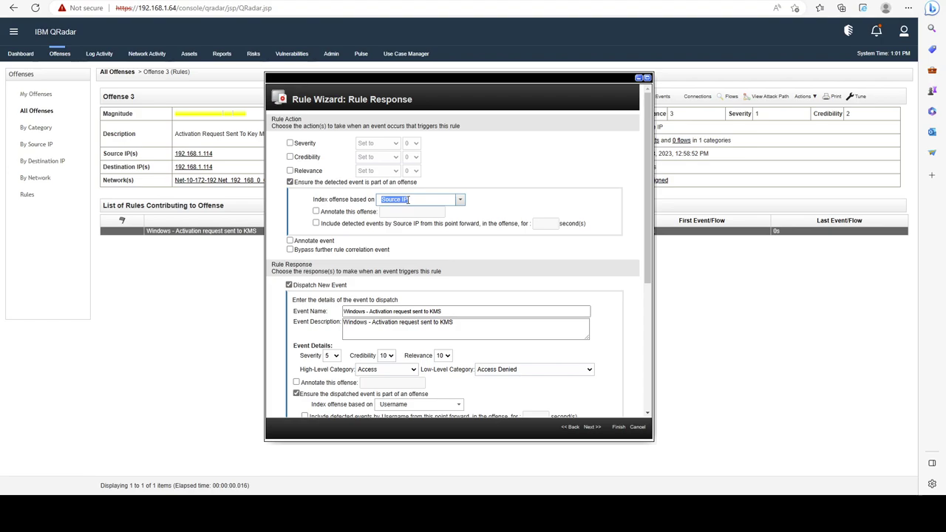
type("username")
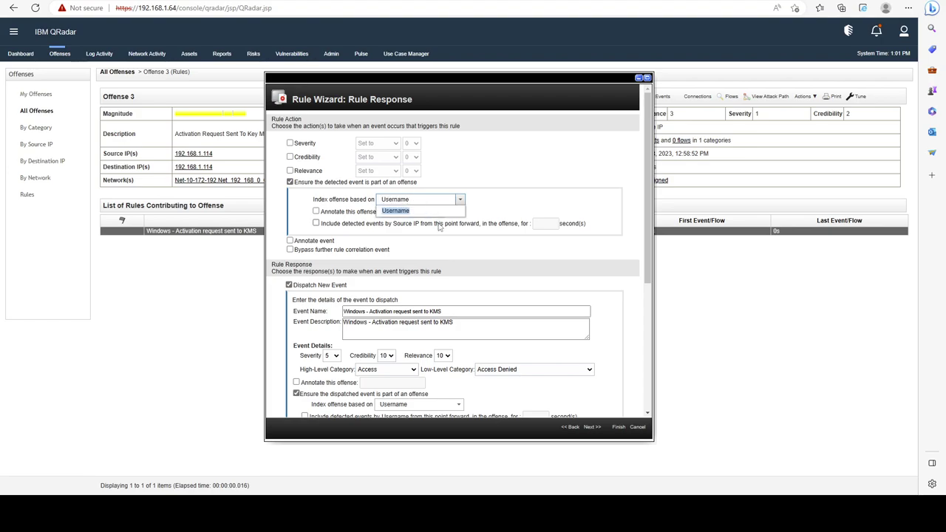
key("Return")
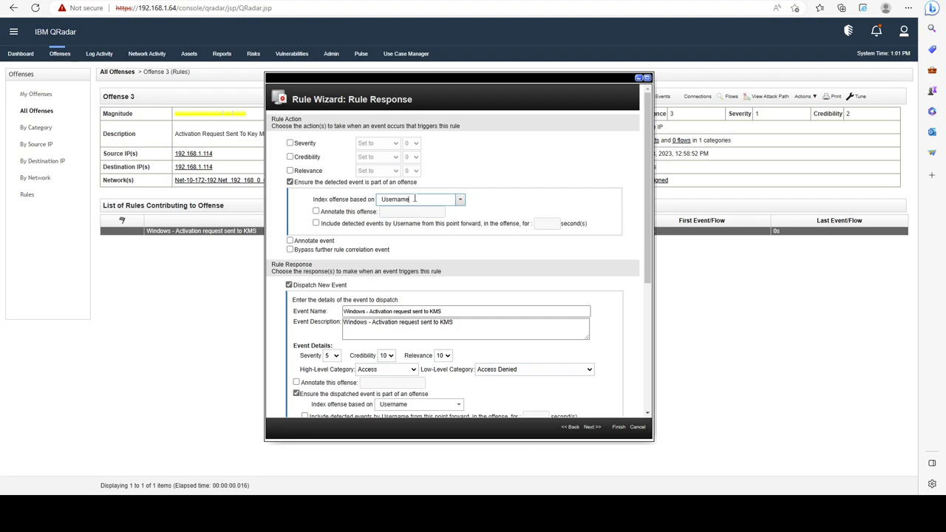
left_click_drag(415, 199, 380, 201)
left_click(427, 200)
left_click_drag(404, 201, 386, 198)
left_click(383, 201)
left_click_drag(418, 199, 377, 201)
Step: Set the detected event's offense index to Source IP under Rule Action
scroll(551, 177, "down", 3)
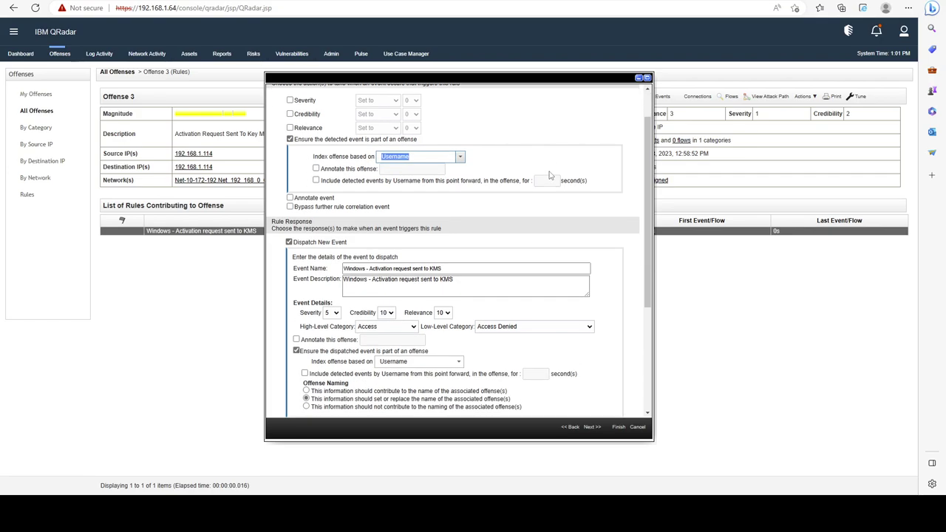
scroll(550, 175, "up", 1)
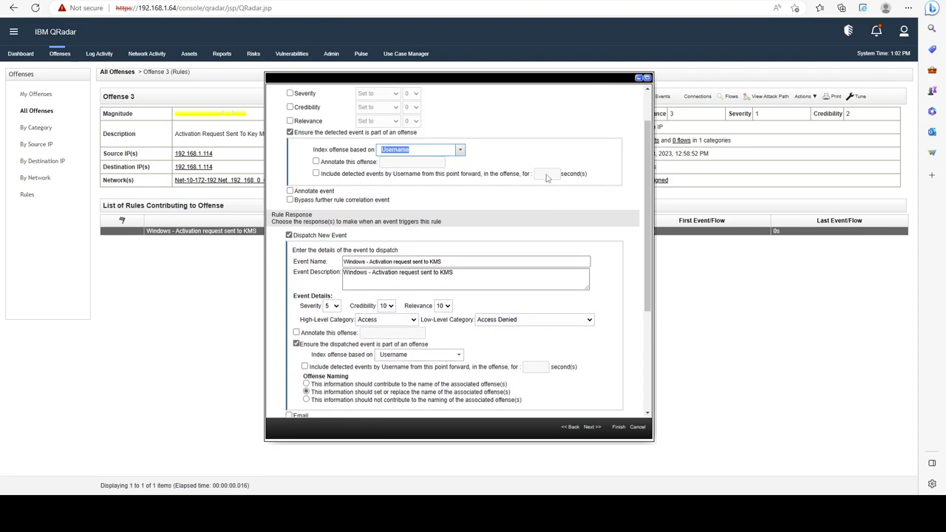
type("Source")
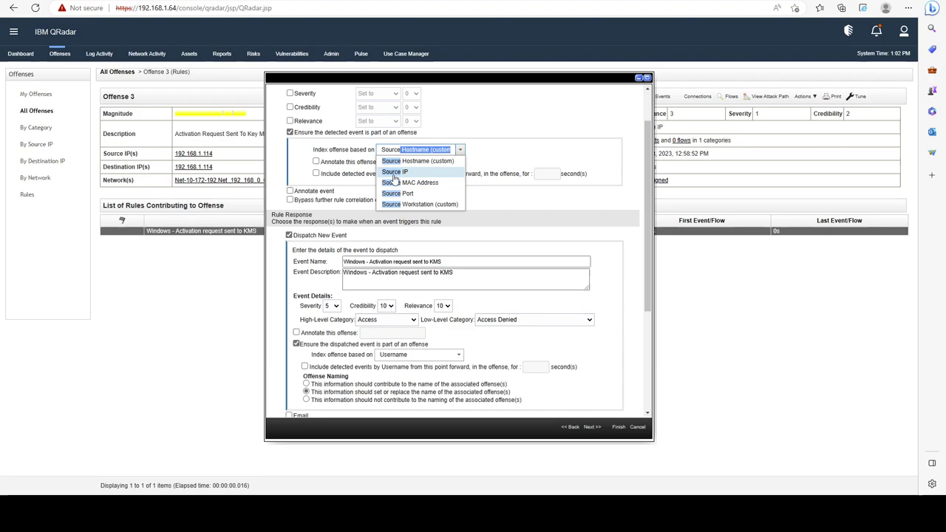
left_click(394, 173)
Step: Set the dispatched event's offense index to Destination Port under Rule Response, and finish the wizard to save the rule
scroll(548, 210, "down", 3)
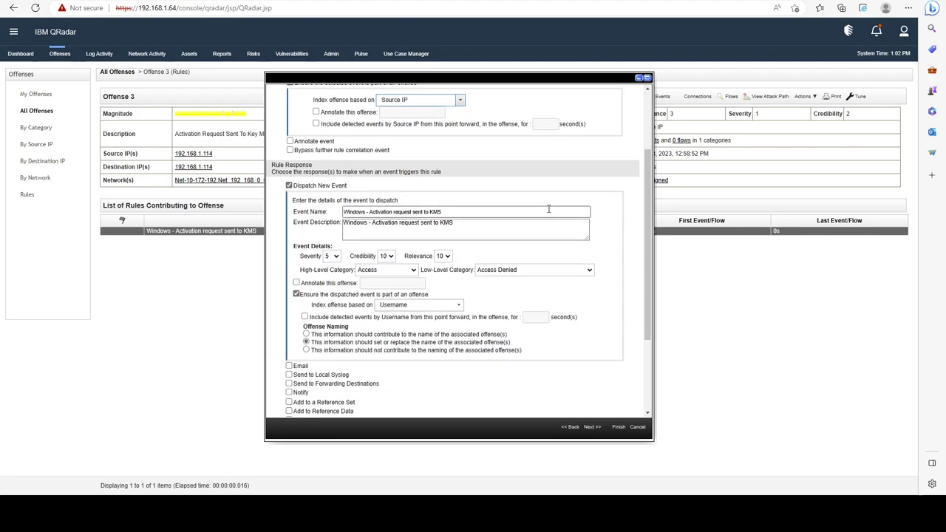
scroll(549, 209, "down", 1)
scroll(548, 209, "up", 1)
left_click_drag(411, 305, 383, 305)
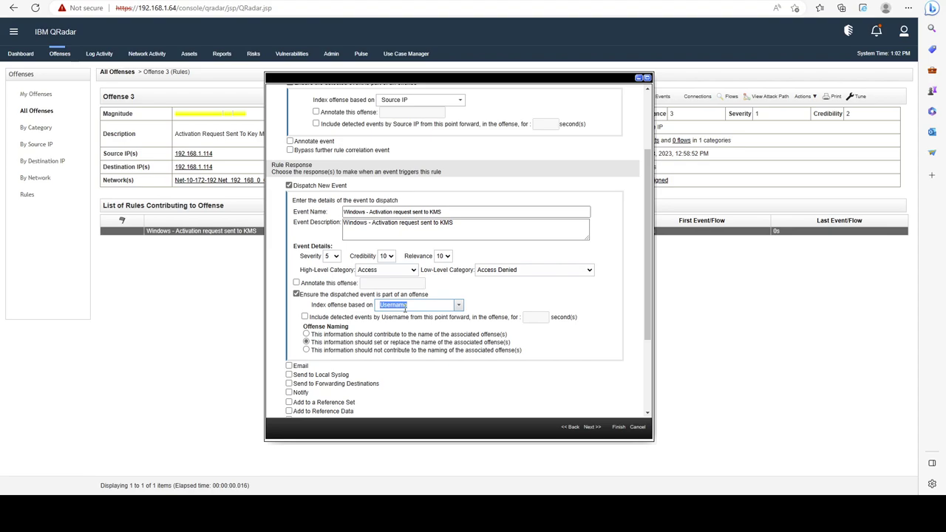
type("Destination Host")
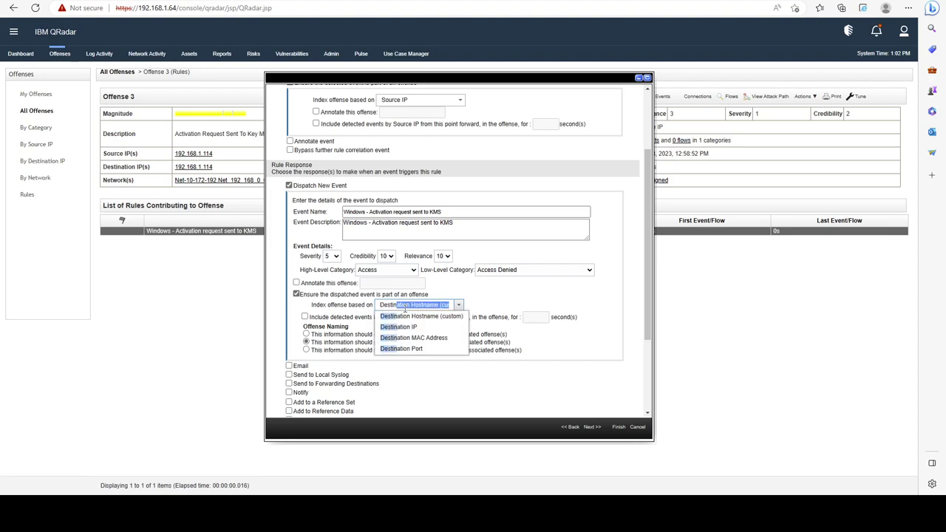
left_click(422, 349)
scroll(446, 223, "up", 1)
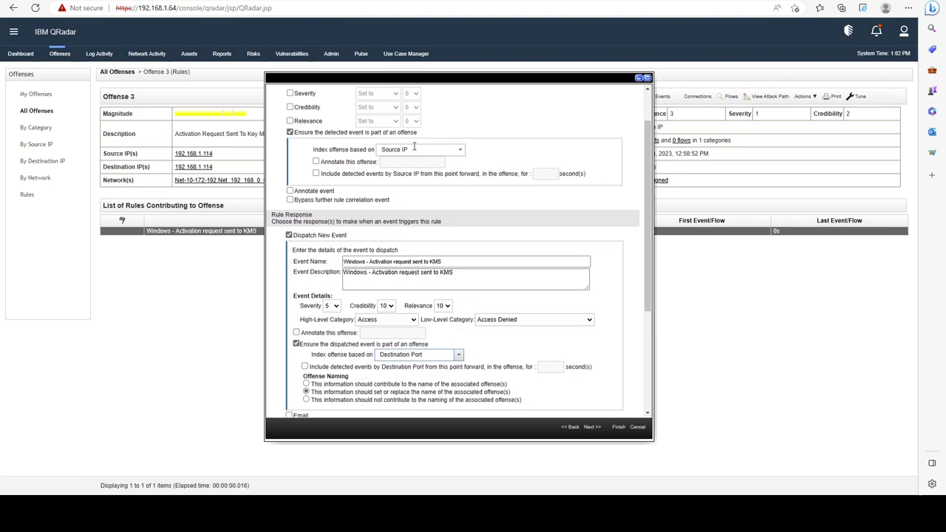
left_click_drag(424, 354, 349, 353)
left_click(620, 427)
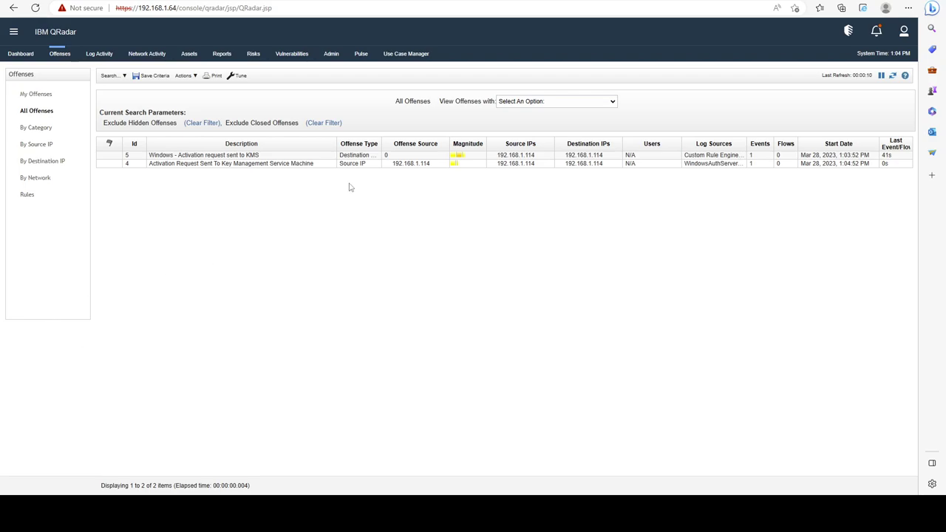
Step: Widen the Offense Type and Log Sources columns in the offense list and compare their values for Offenses 4 and 5
left_click_drag(337, 144, 407, 153)
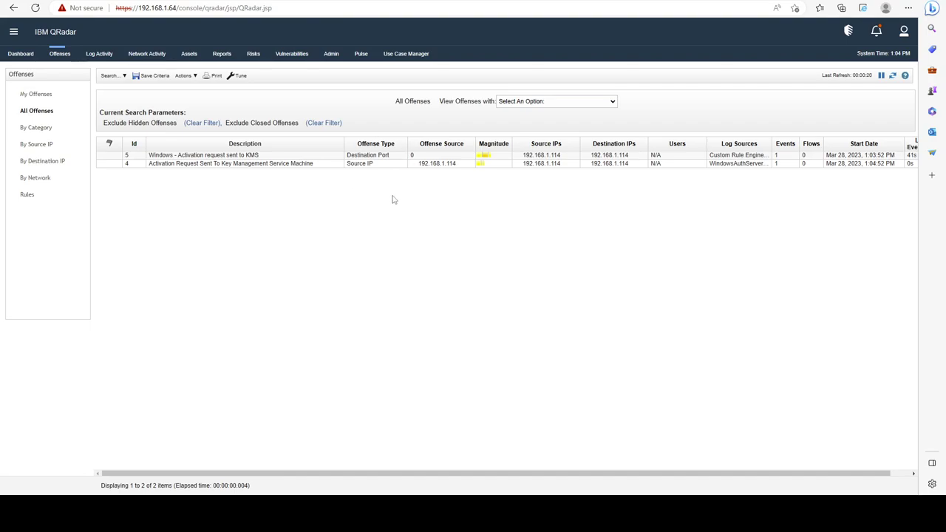
triple_click(351, 165)
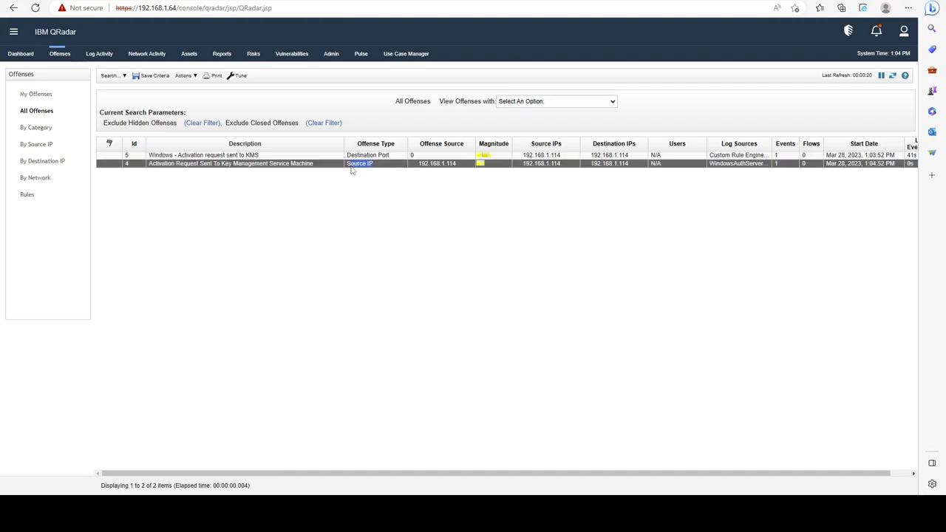
triple_click(349, 156)
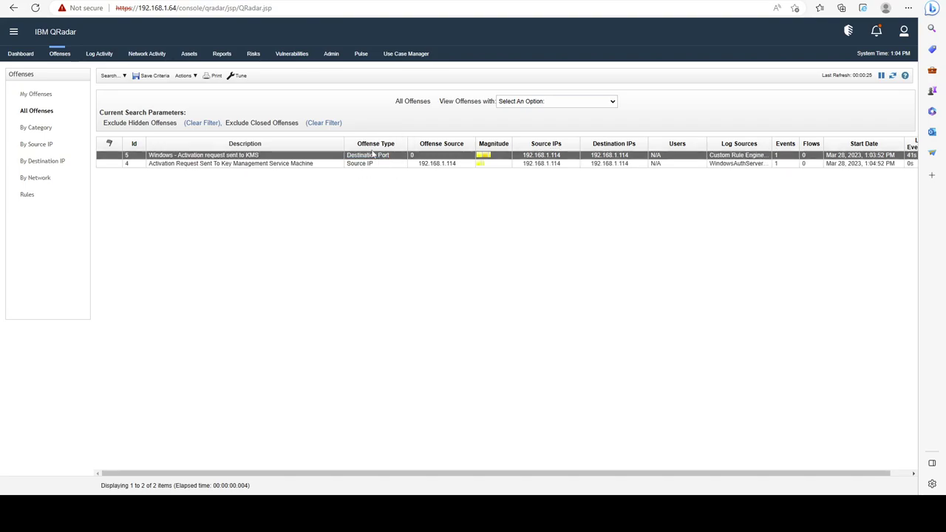
left_click_drag(355, 148, 381, 150)
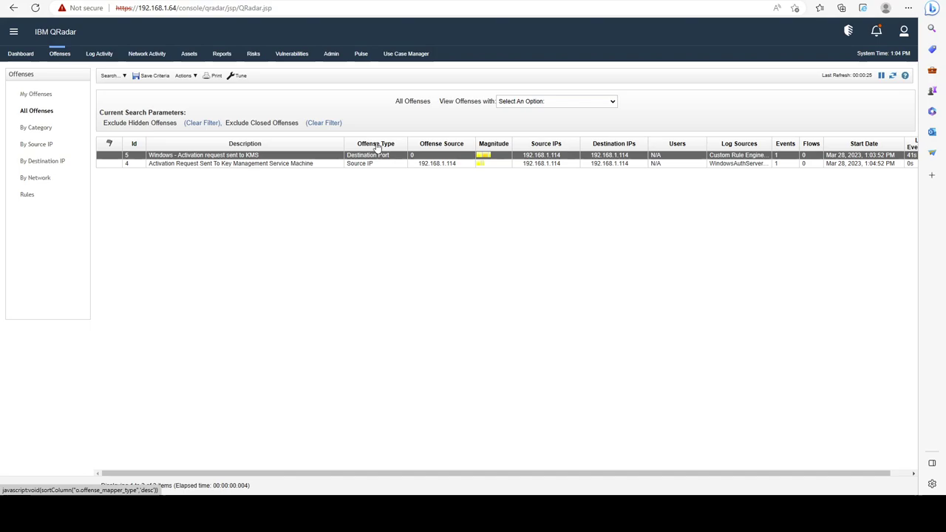
left_click(371, 164)
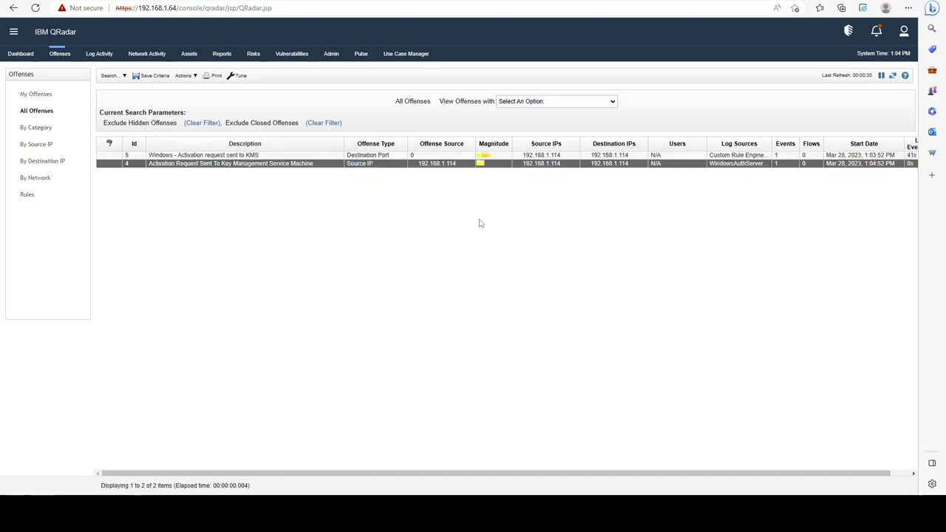
left_click_drag(771, 143, 822, 144)
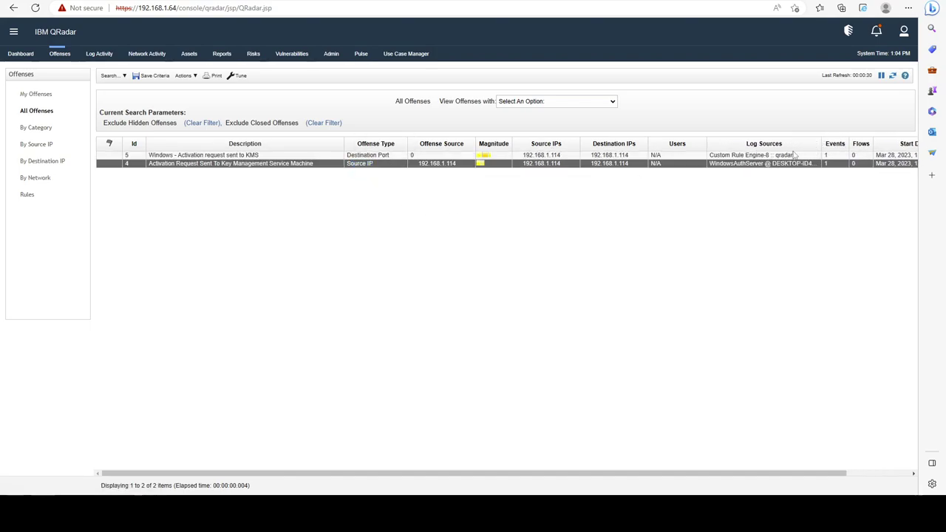
left_click(789, 156)
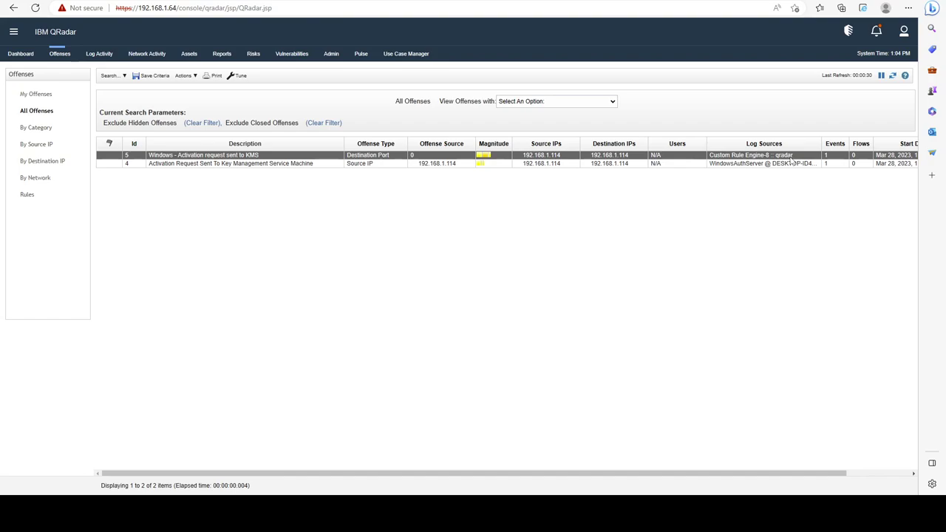
Step: Check the log source of the event behind Offense 5, then close the event list and return to All Offenses
double_click(719, 156)
left_click(580, 142)
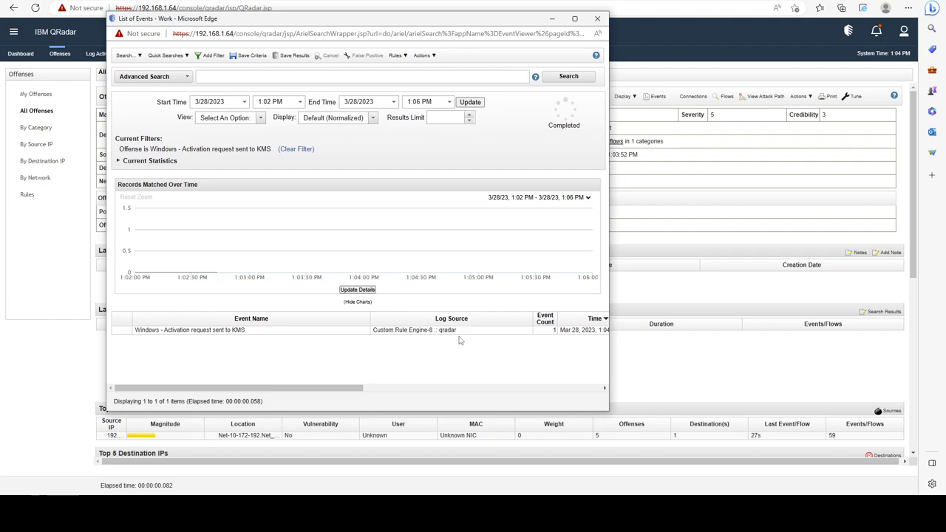
left_click_drag(467, 332, 374, 334)
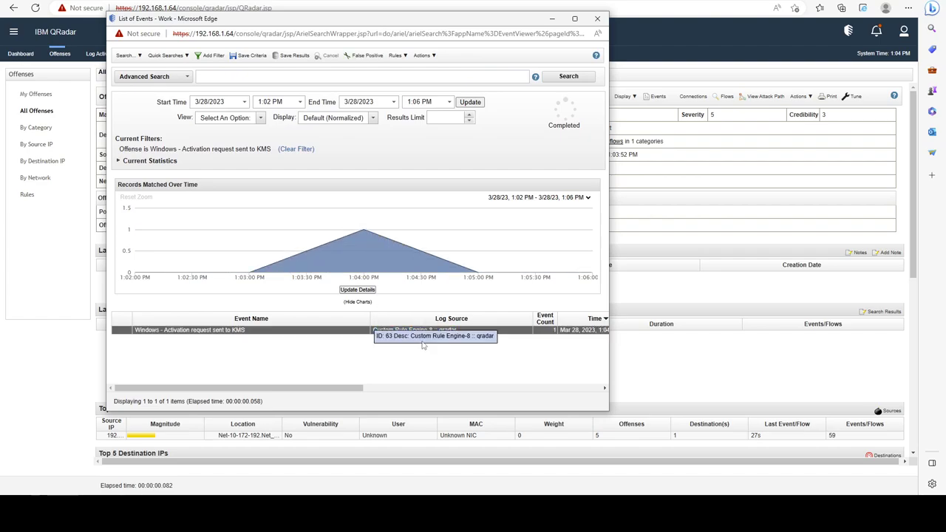
left_click(487, 336)
left_click(597, 17)
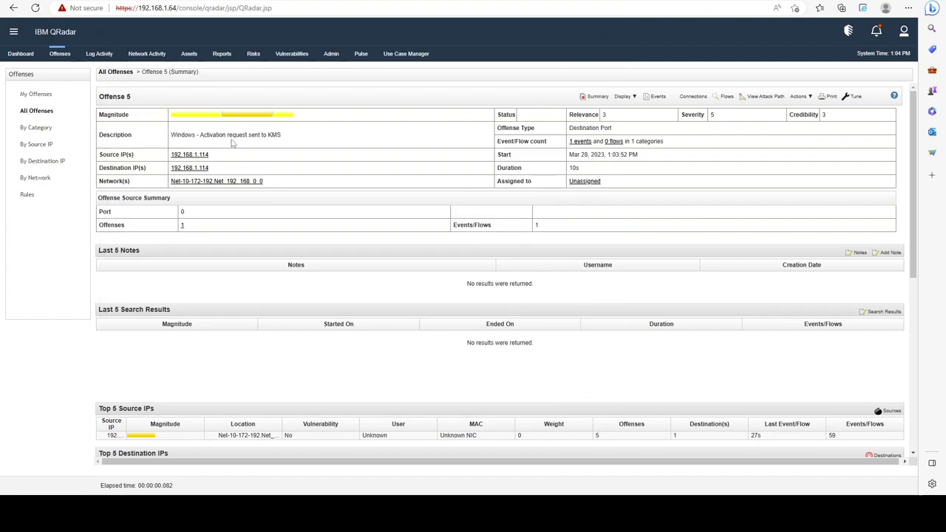
left_click(126, 72)
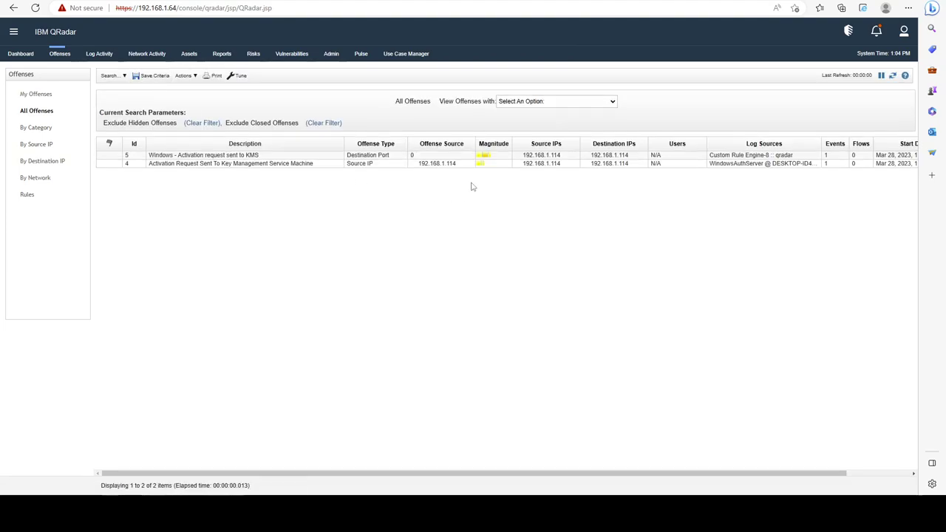
Step: Check the log source of the event behind Offense 4, then close the event list and return to All Offenses
double_click(655, 163)
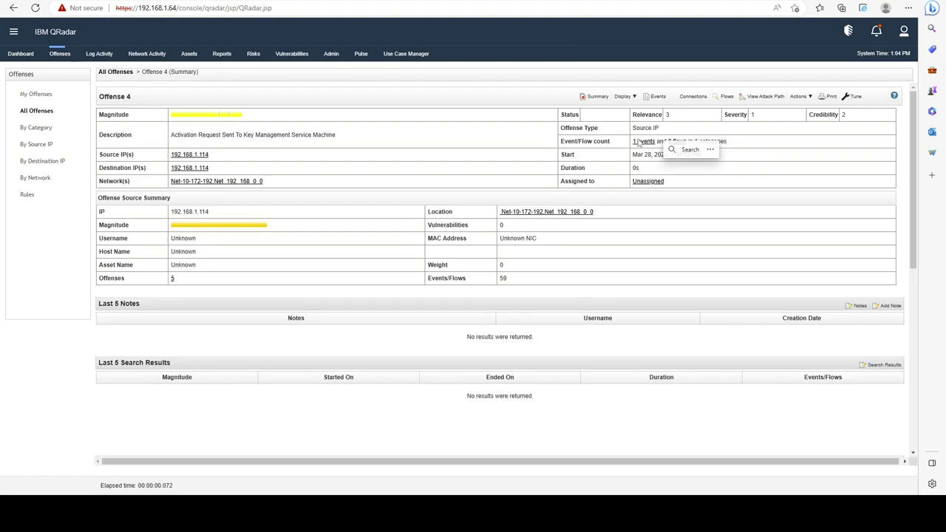
left_click(641, 141)
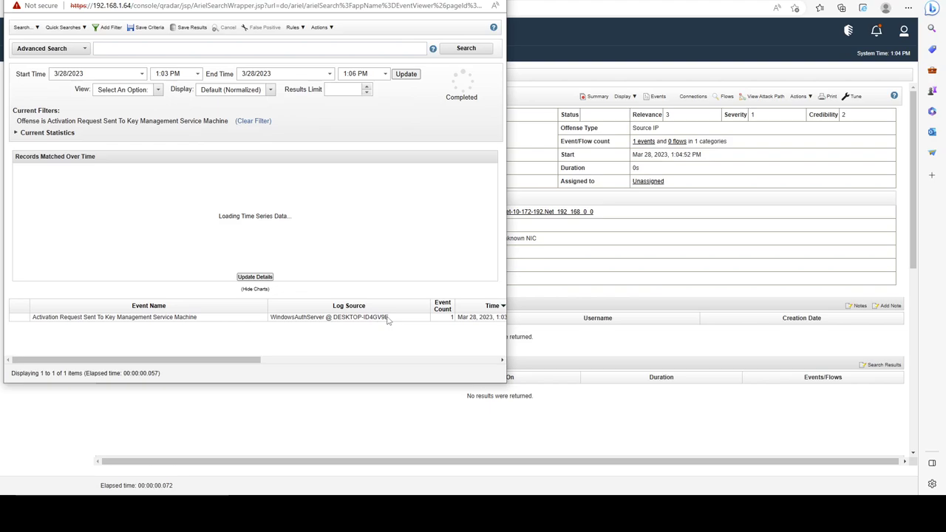
left_click(279, 306)
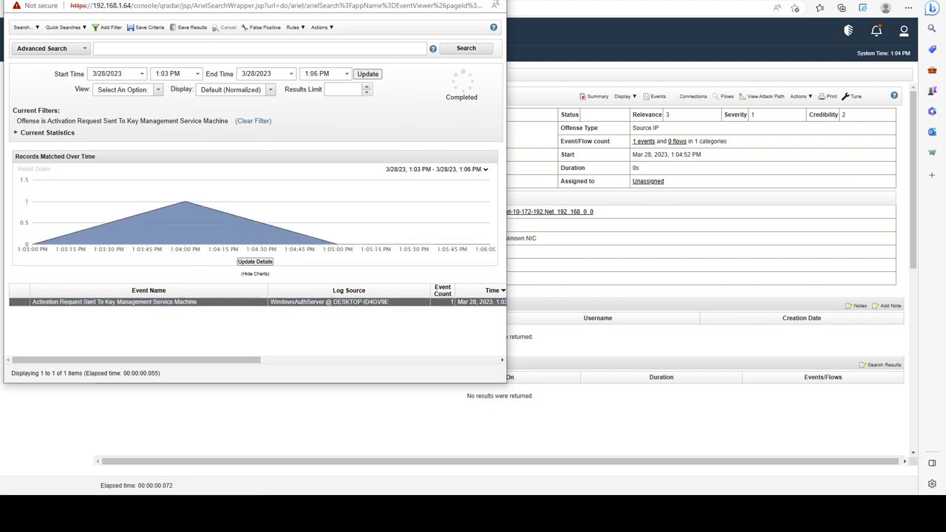
left_click(496, 5)
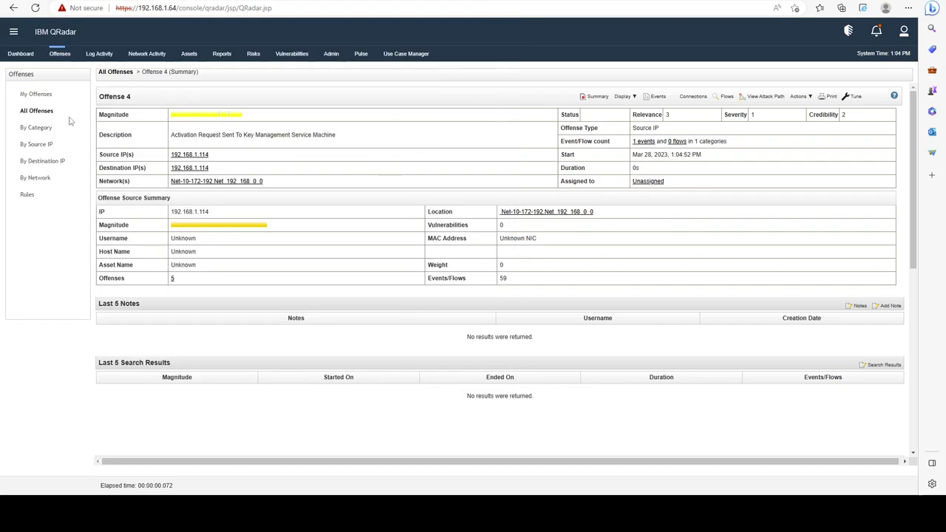
left_click(42, 111)
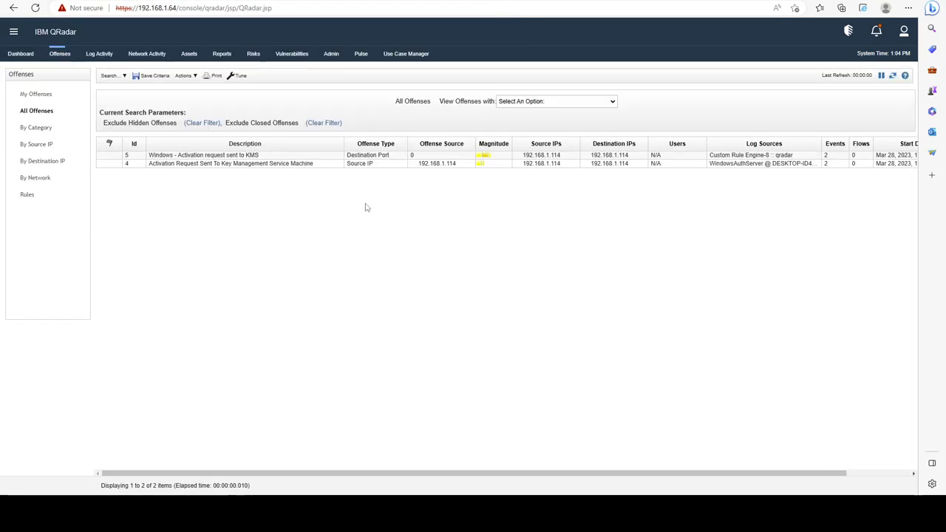
Step: Compare the two offenses' descriptions, then open the "Windows - Activation request sent to KMS" rule from Offense 5's contributing rules
left_click_drag(148, 156, 322, 166)
left_click(324, 206)
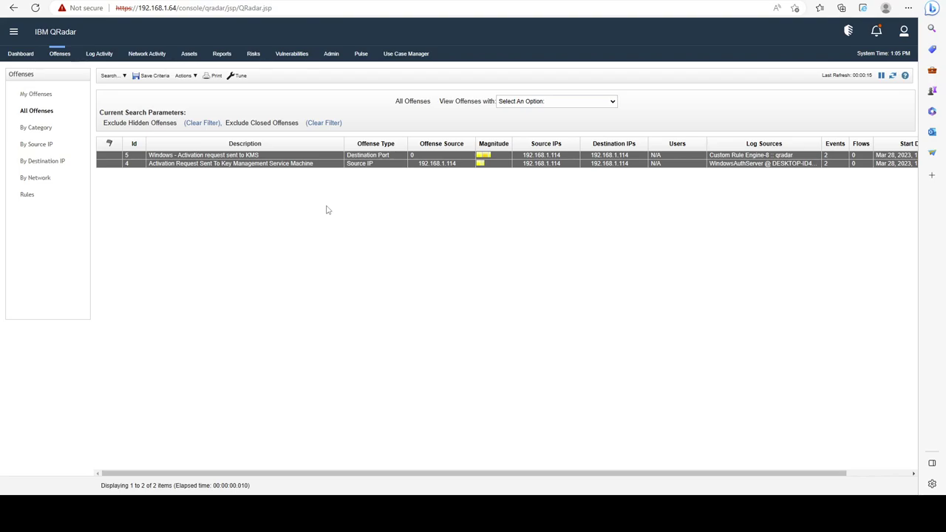
double_click(328, 155)
left_click(632, 96)
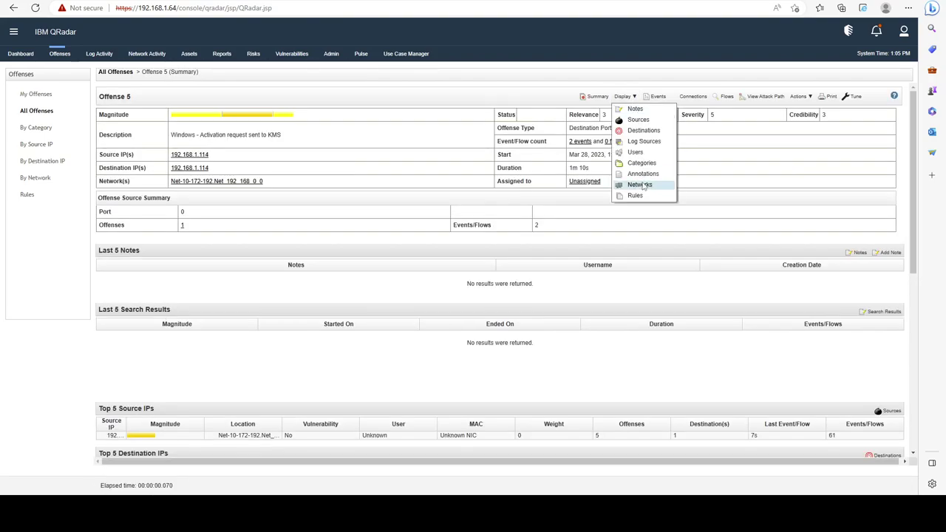
left_click(643, 194)
left_click(335, 232)
double_click(334, 232)
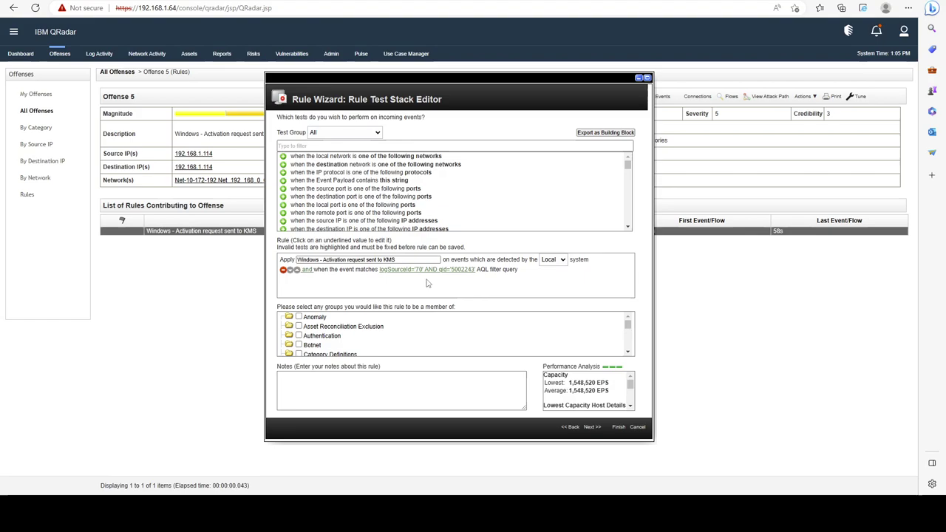
Step: Examine the rule's AQL filter query test in the Rule Test Stack Editor, then cancel the wizard without saving
mouse_move(520, 270)
left_mouse_down()
mouse_move(305, 270)
mouse_move(533, 276)
left_mouse_up()
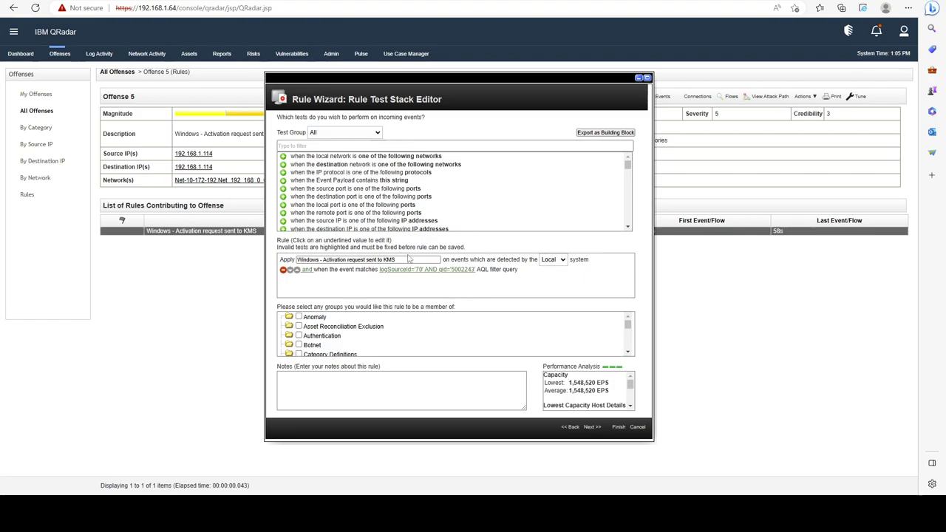
mouse_move(521, 271)
left_mouse_down()
mouse_move(318, 279)
mouse_move(519, 273)
left_mouse_up()
left_click(352, 282)
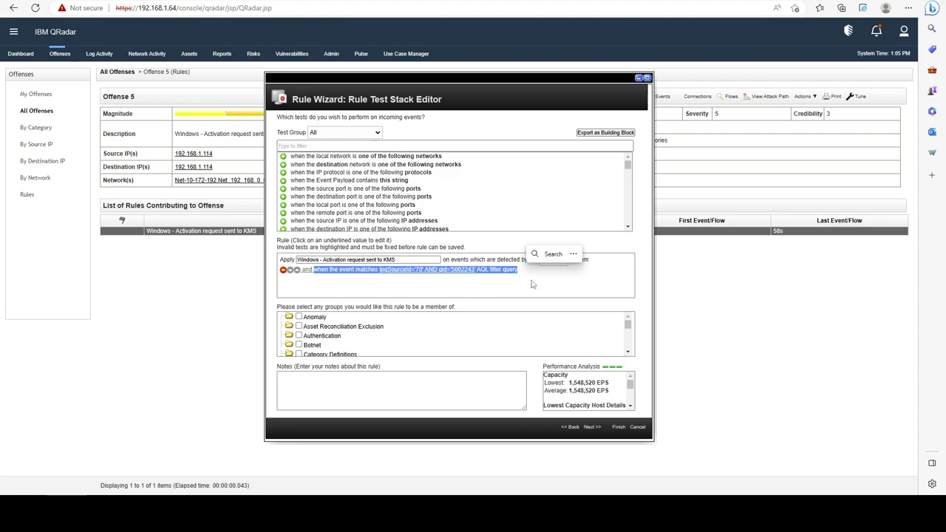
left_click(453, 285)
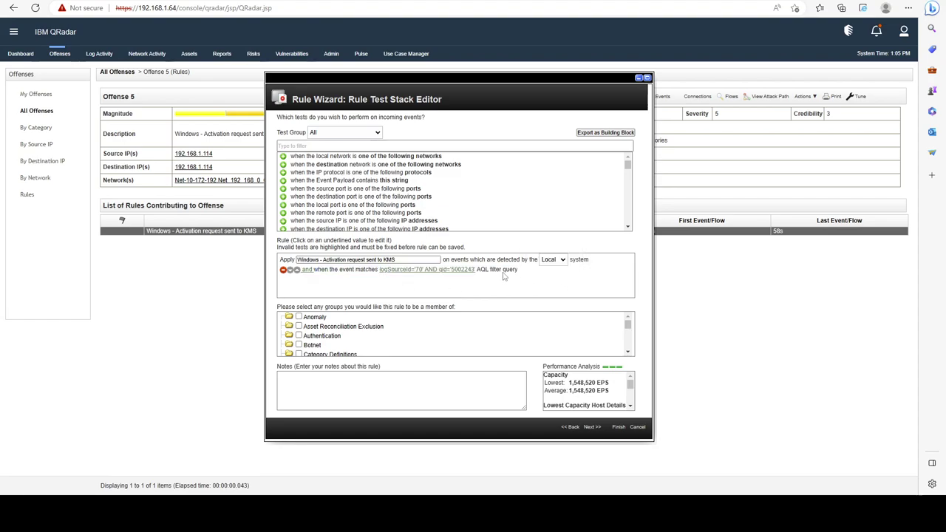
mouse_move(521, 272)
left_mouse_down()
mouse_move(308, 271)
mouse_move(520, 273)
left_mouse_up()
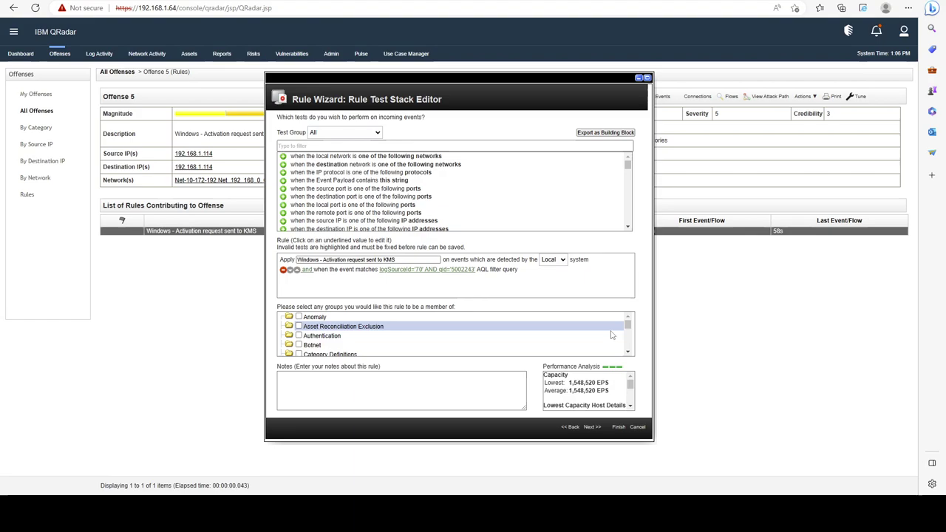
left_click(638, 427)
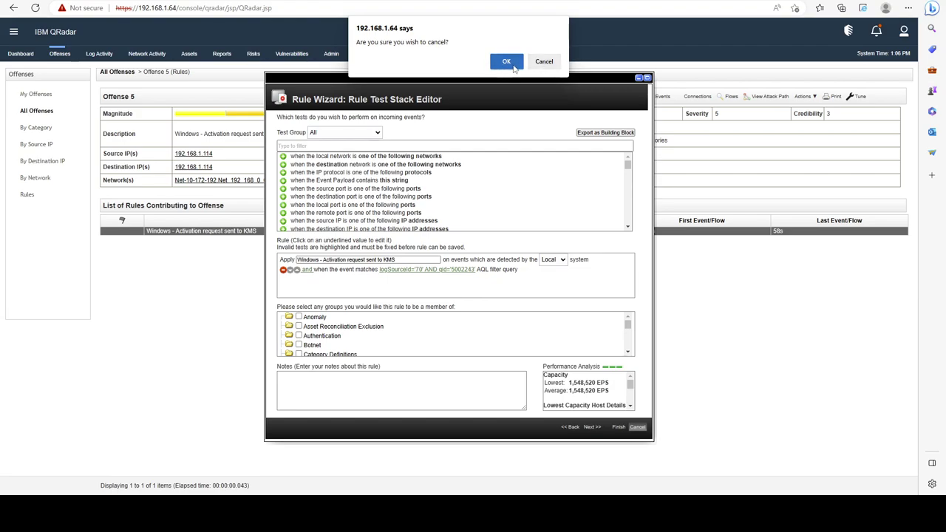
left_click(505, 62)
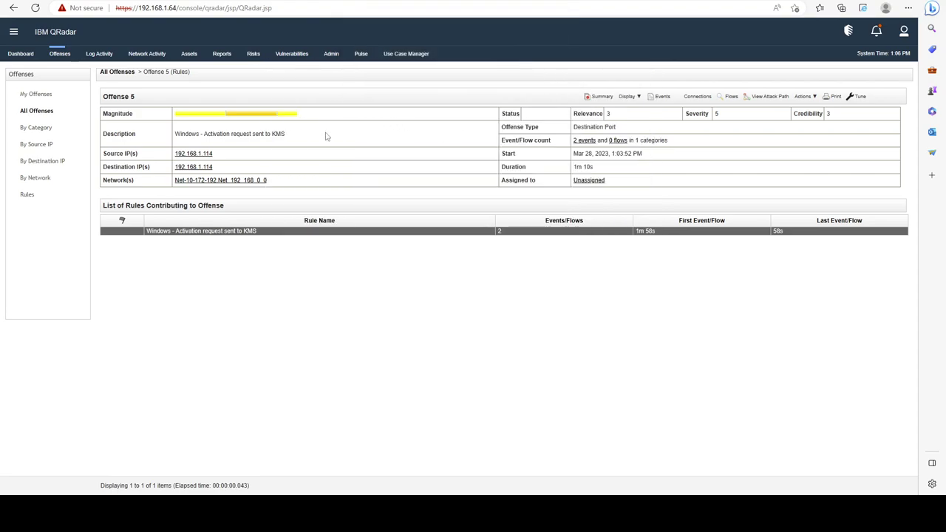
Step: Check Offense 5's description against its contributing rule, reopening the rule and leaving the wizard without saving
left_click_drag(285, 136, 177, 138)
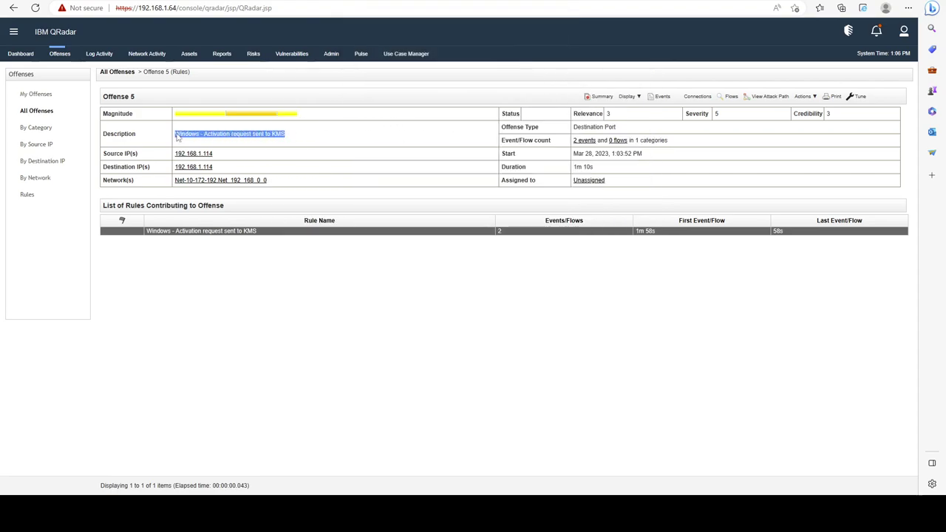
left_click(337, 169)
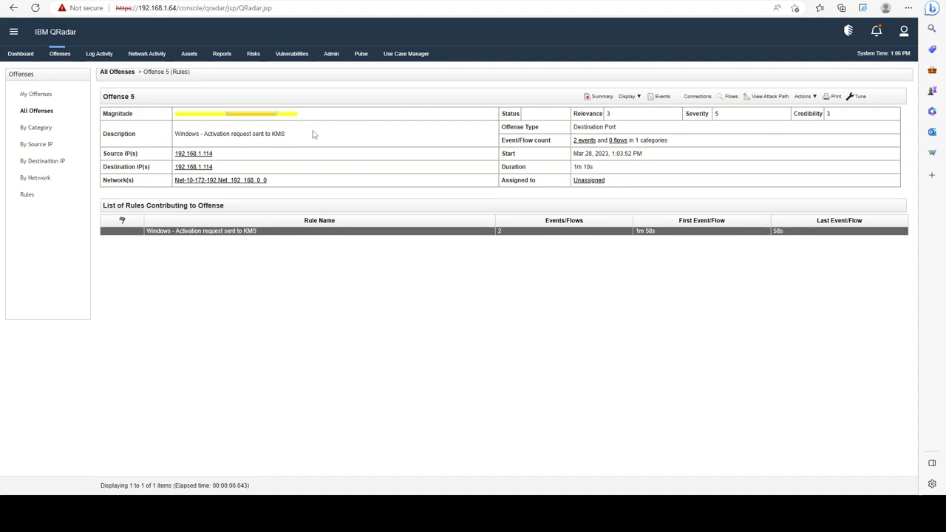
double_click(209, 232)
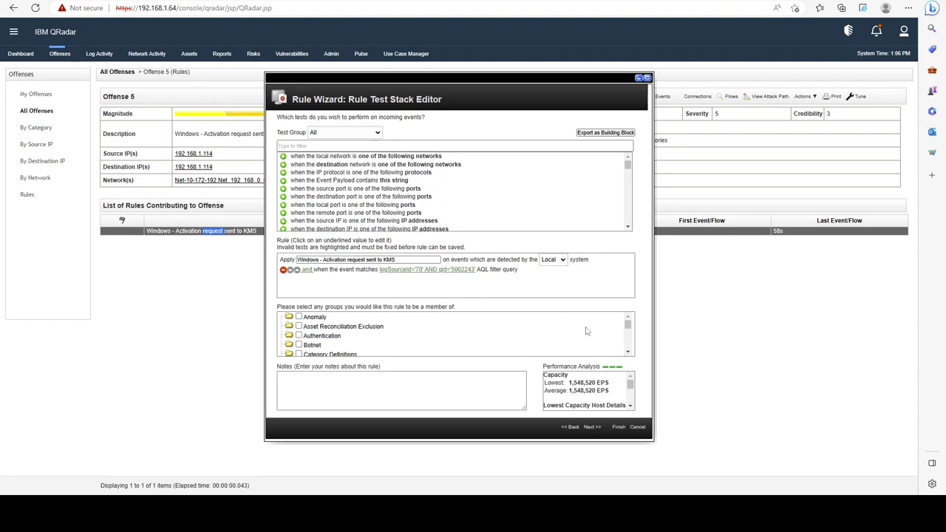
left_click(638, 426)
left_click(506, 62)
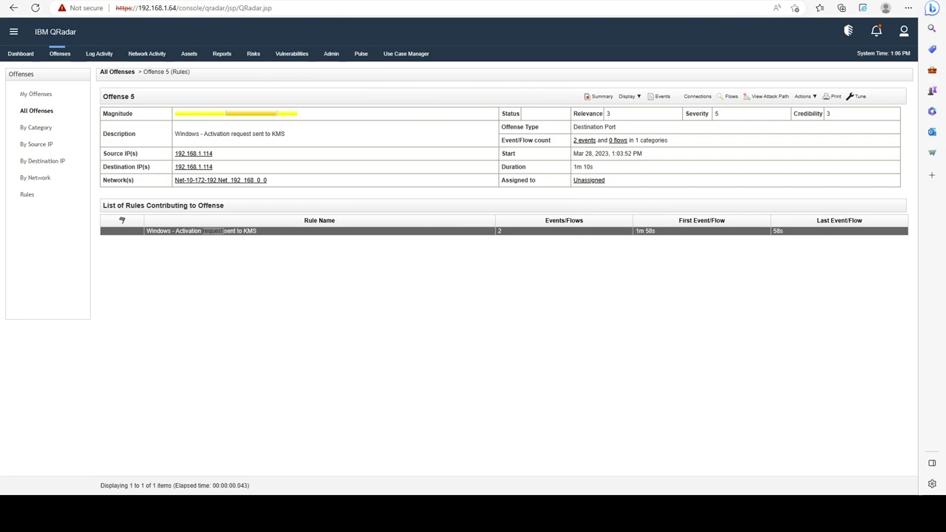